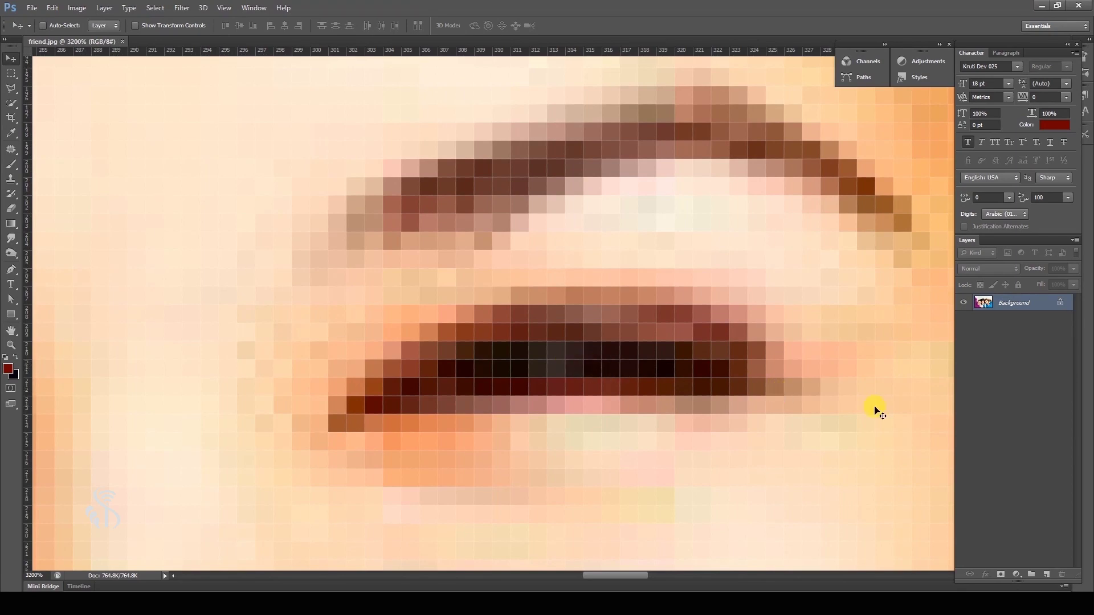
Zoom out from the pixel-level view until the whole friend.jpg photo can be examined.
key(ctrl+minus)
key(ctrl+minus)
key(ctrl+minus)
key(ctrl+minus)
key(ctrl+minus)
key(ctrl+minus)
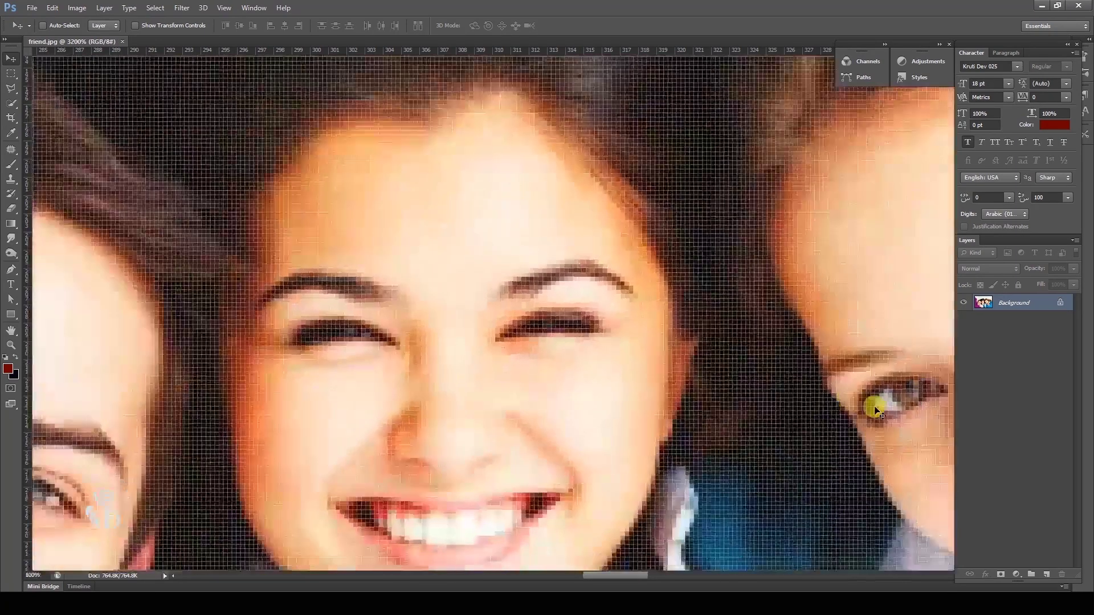
key(ctrl+minus)
key(ctrl+minus)
key(ctrl+minus)
key(ctrl+minus)
key(ctrl+minus)
key(ctrl+minus)
key(ctrl+minus)
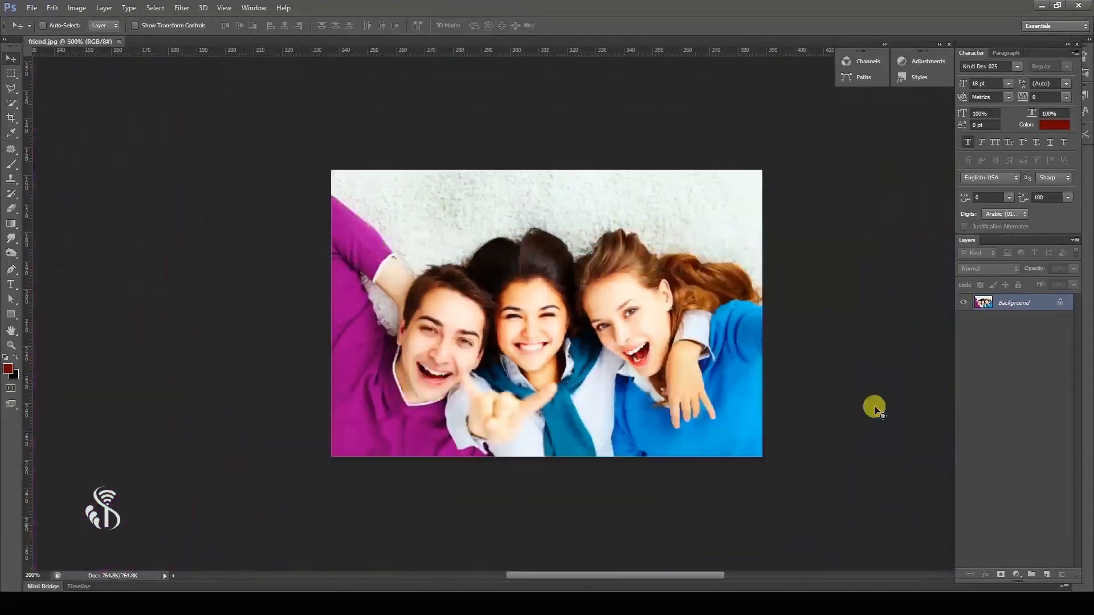
Close friend.jpg and look through the shape tools, the custom shape library and the pen tools.
key(ctrl+w)
click(9, 310)
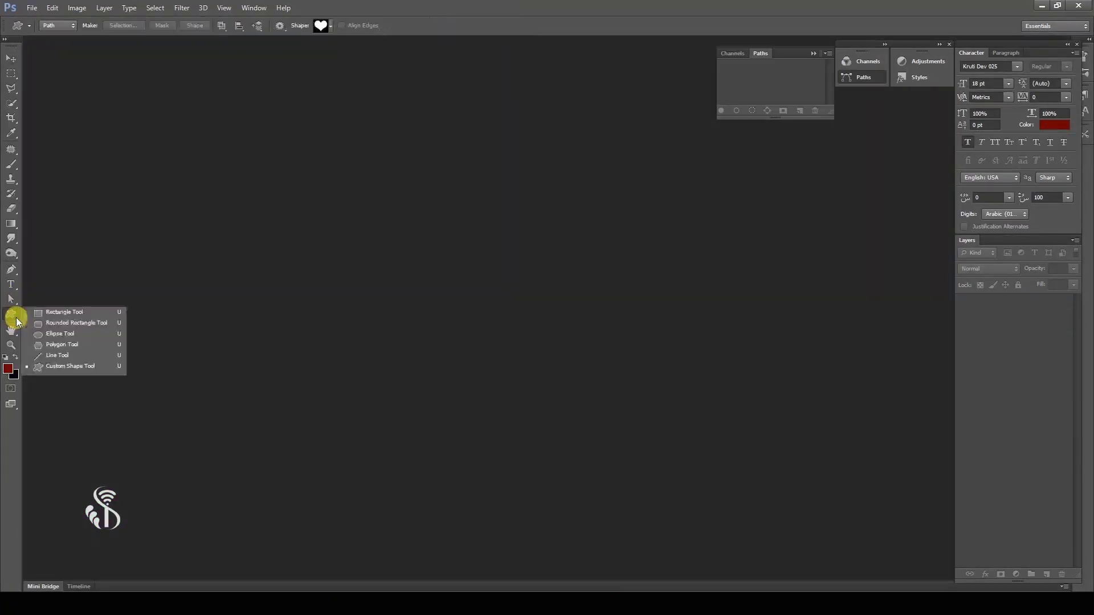
click(77, 374)
click(329, 26)
scroll(368, 112, down, 3)
click(155, 223)
click(11, 272)
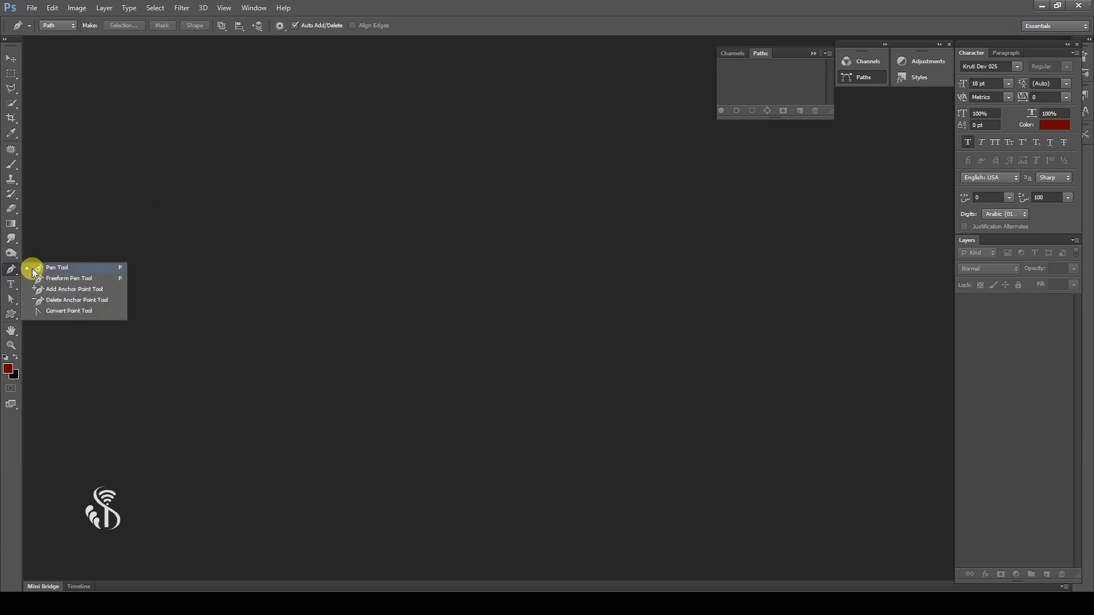
click(439, 323)
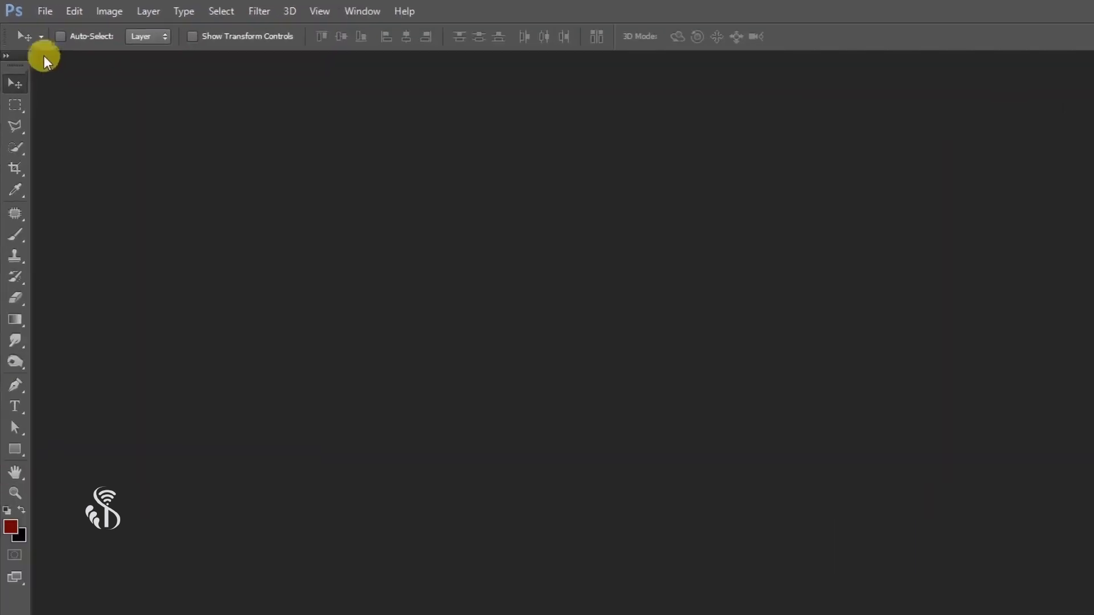
Open friend.jpg from the 8.4.20 Mask (Vector mask) folder.
click(31, 8)
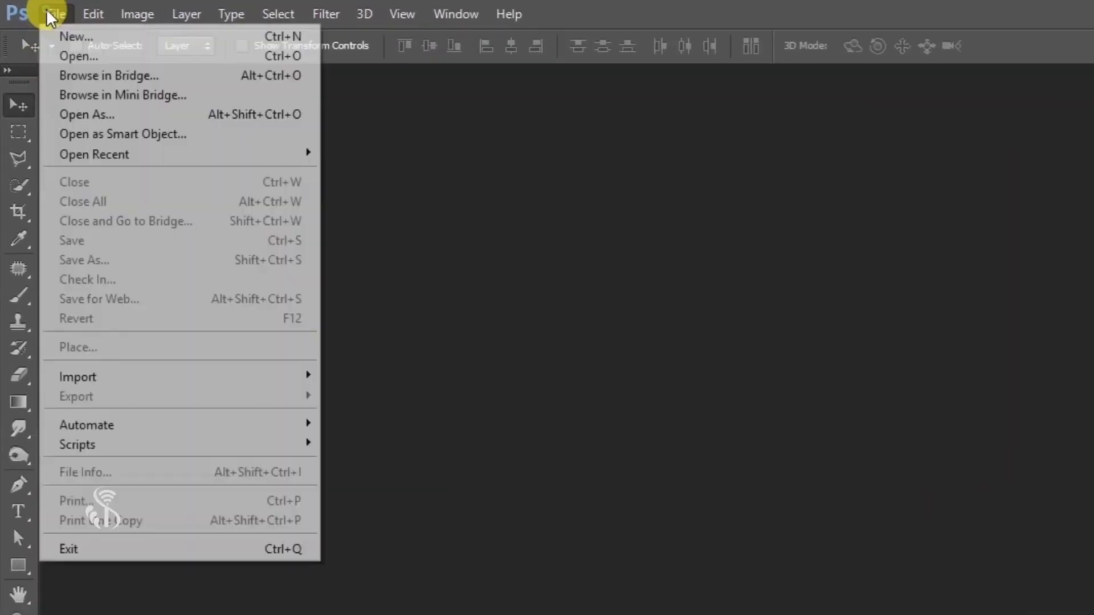
click(130, 58)
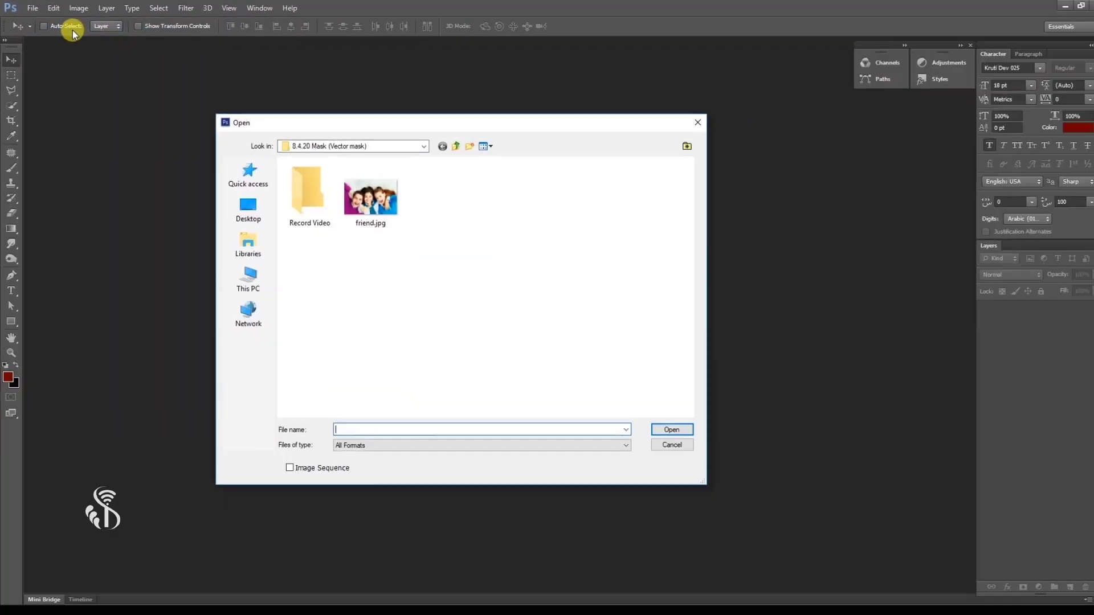
click(363, 191)
click(639, 424)
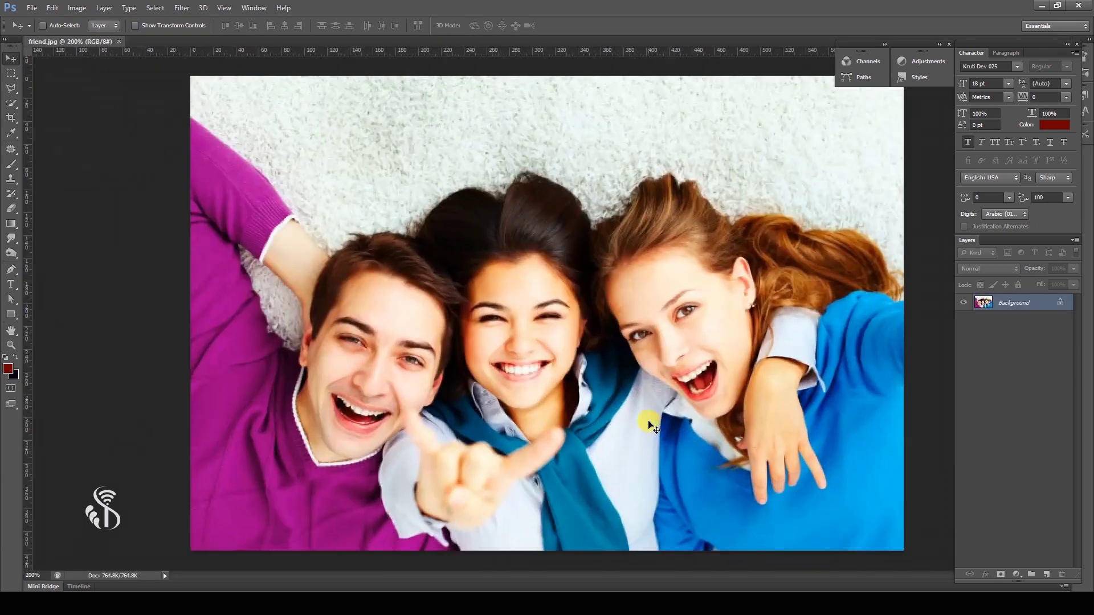
Trace a closed Pen tool path in Path mode around the three friends, leaving out the rug above their heads.
key(p)
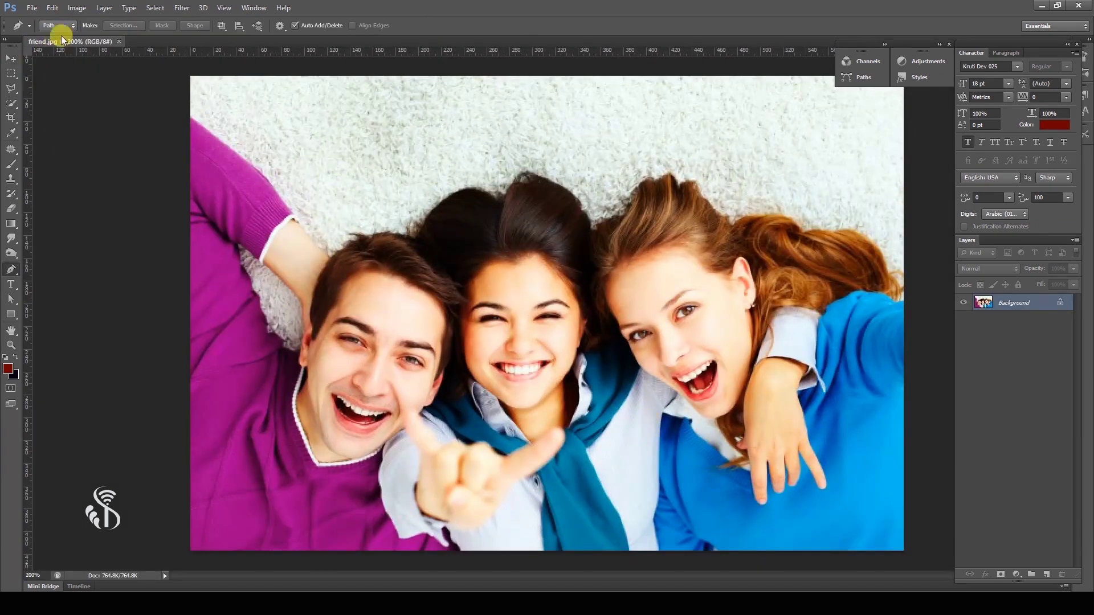
click(72, 26)
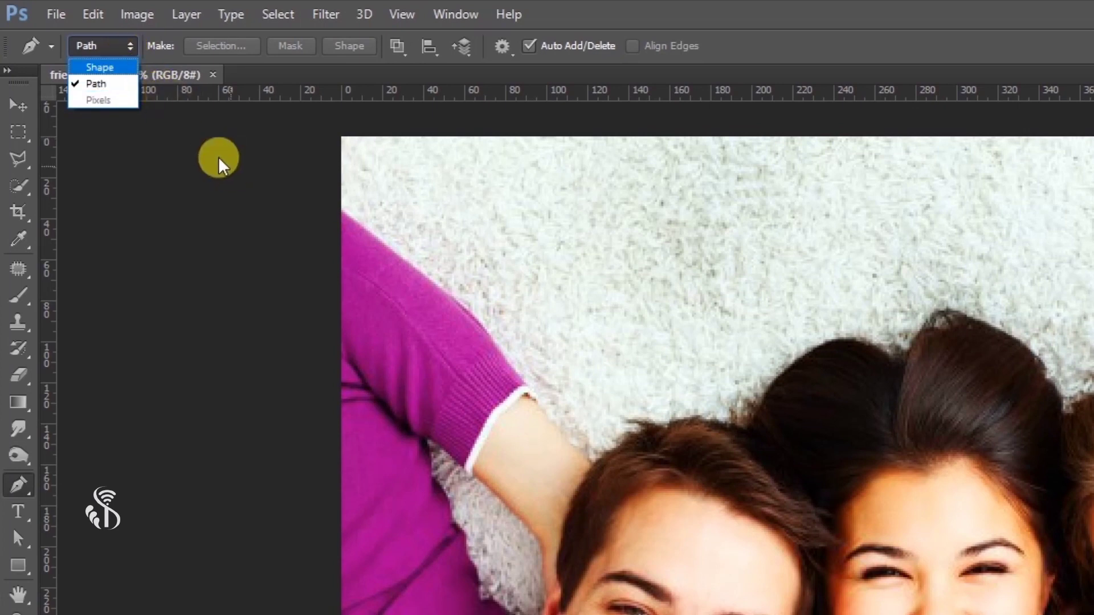
click(132, 87)
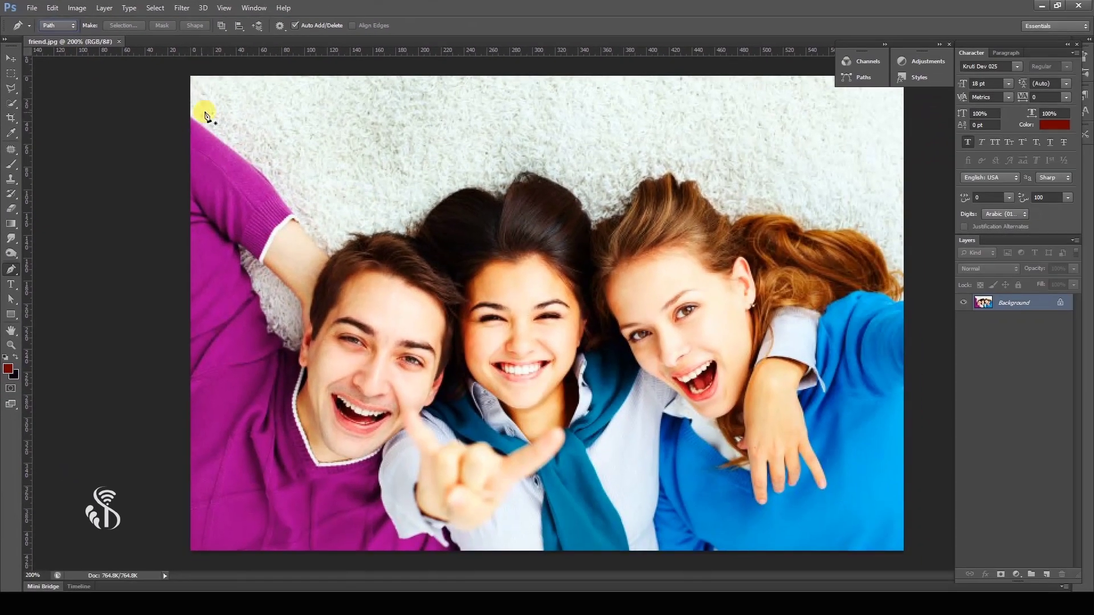
click(325, 207)
drag(439, 279, 462, 311)
click(288, 207)
click(322, 255)
click(362, 239)
click(413, 239)
click(440, 206)
click(487, 194)
click(531, 181)
click(580, 202)
click(595, 228)
click(642, 188)
click(664, 180)
click(680, 186)
click(699, 192)
click(731, 230)
click(803, 233)
click(853, 231)
click(892, 295)
click(914, 556)
click(177, 559)
click(181, 114)
Duplicate the Background layer and hide the original.
click(862, 77)
key(ctrl+j)
click(963, 319)
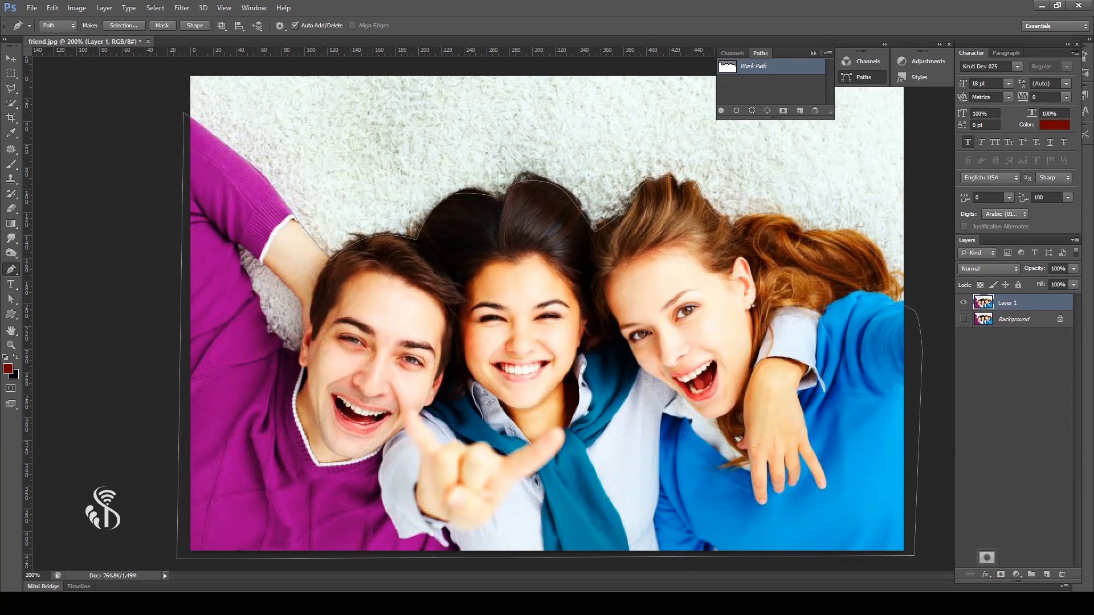
Add a layer mask to the photo layer, plus a vector mask based on the traced work path.
ctrl+click(1001, 575)
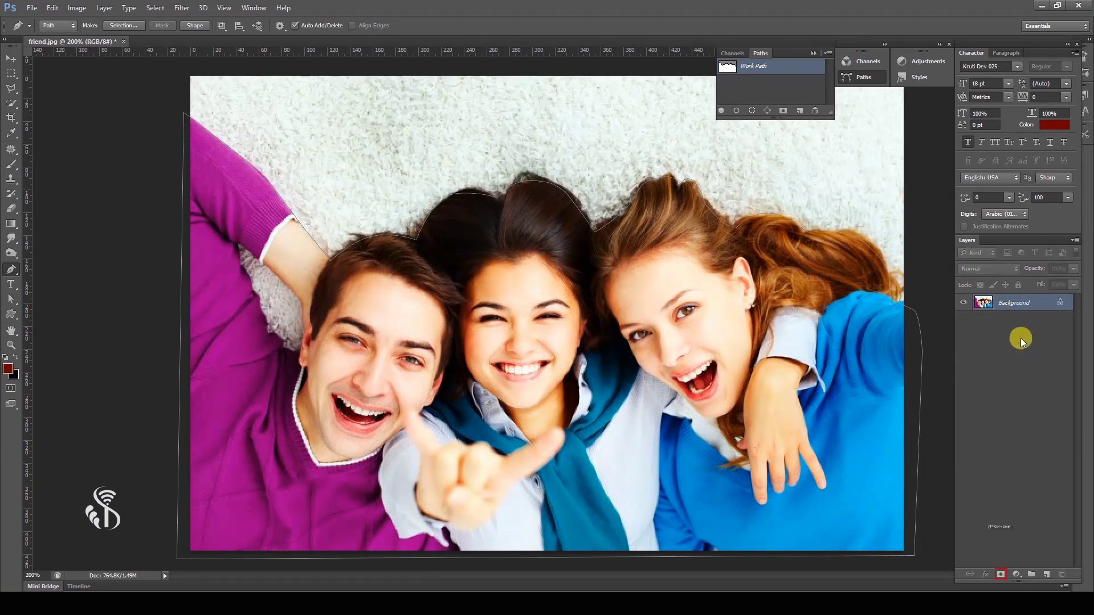
ctrl+click(1001, 575)
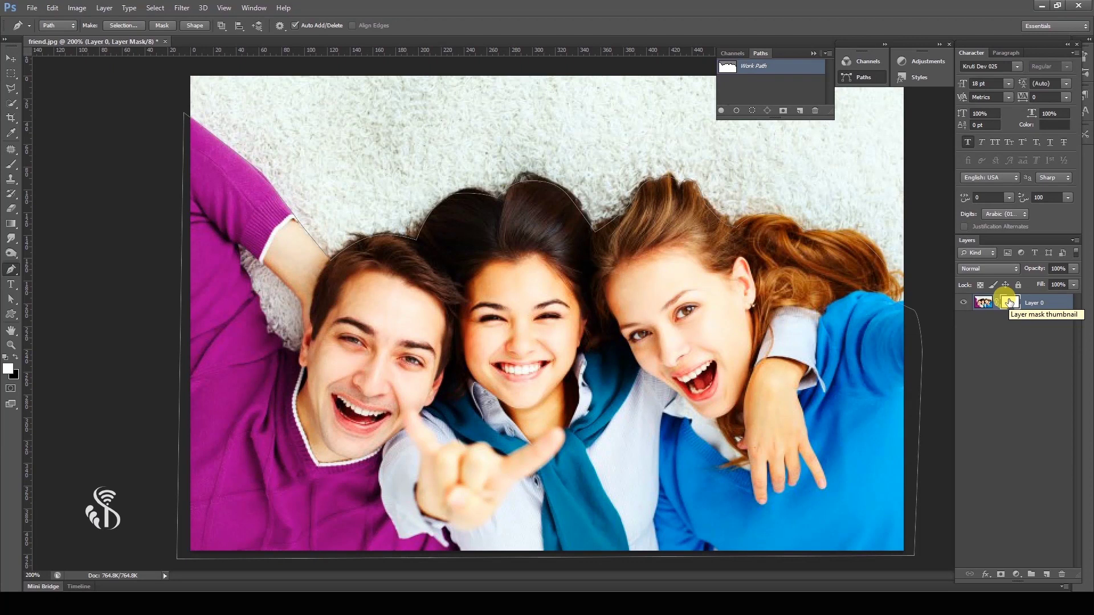
ctrl+click(1001, 574)
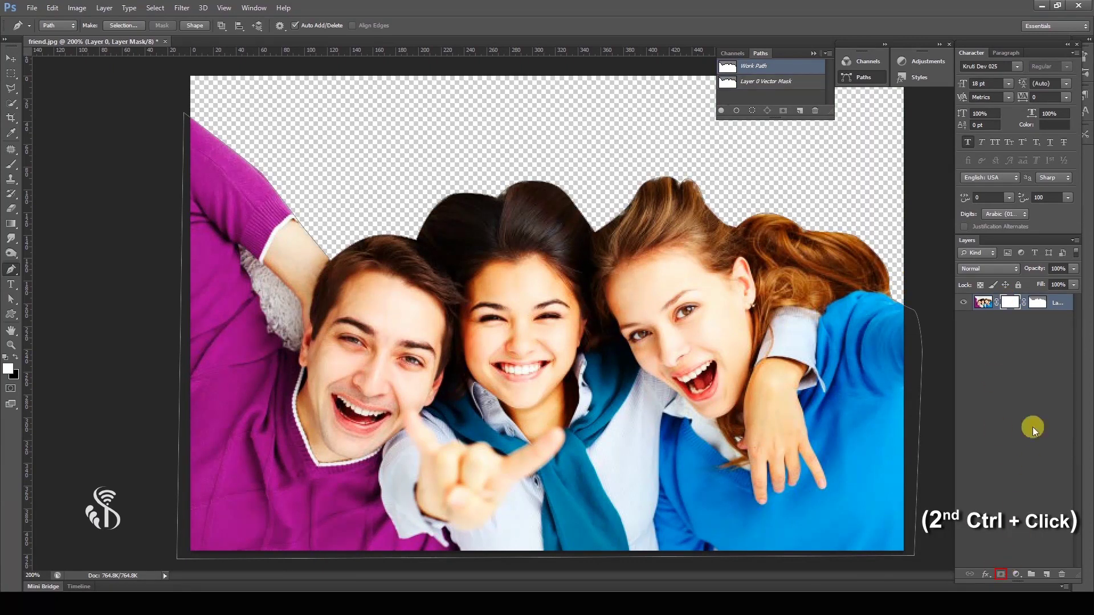
shift+click(1038, 303)
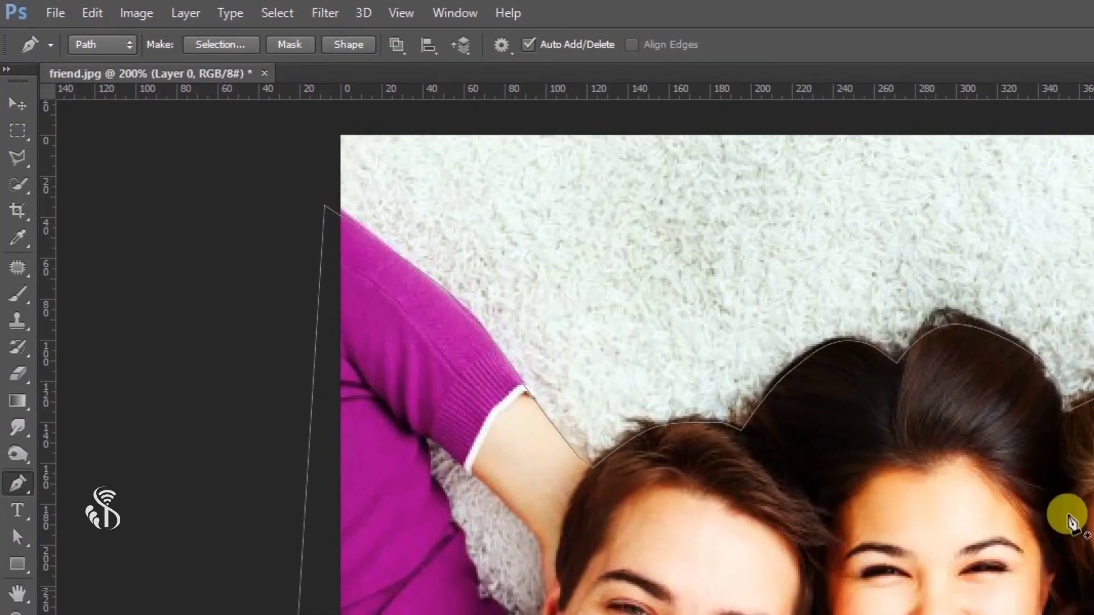
Add a vector mask to Layer 0 from the current path to hide the rug background.
click(186, 13)
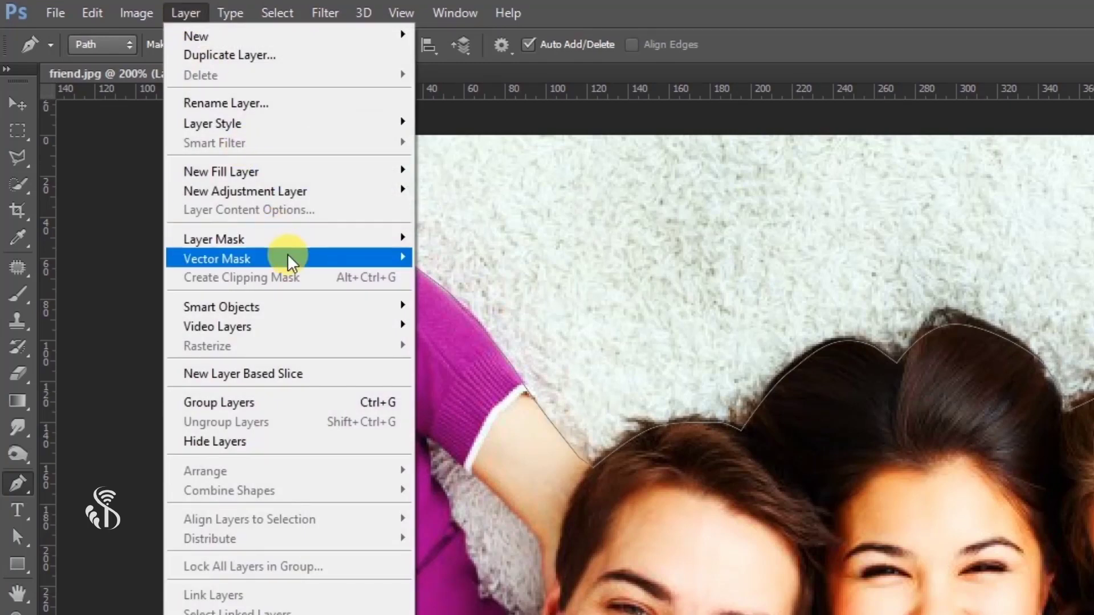
mouse_move(288, 258)
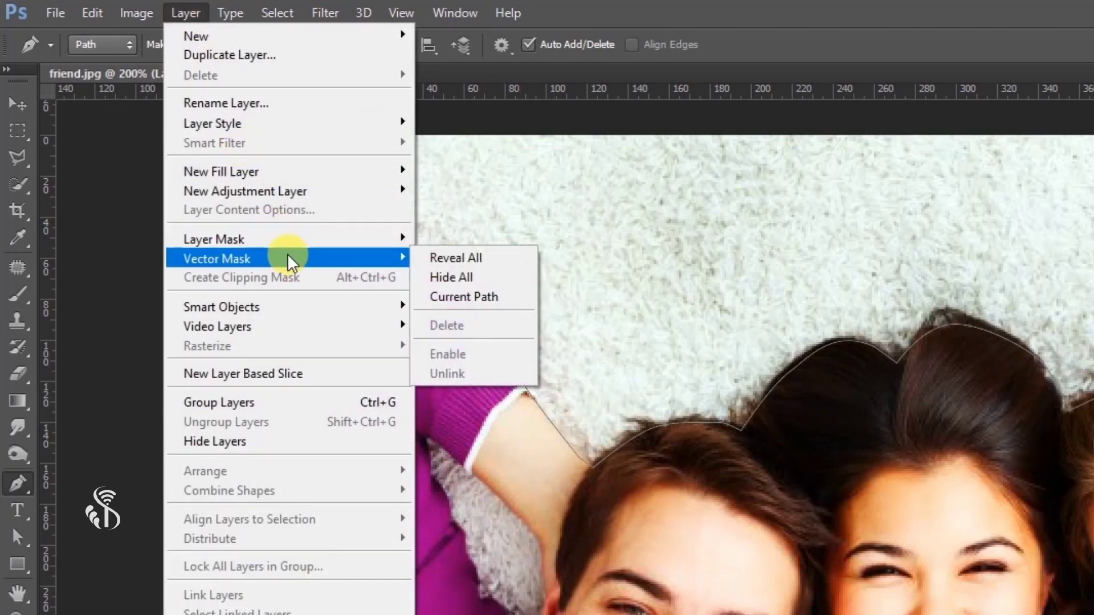
click(515, 297)
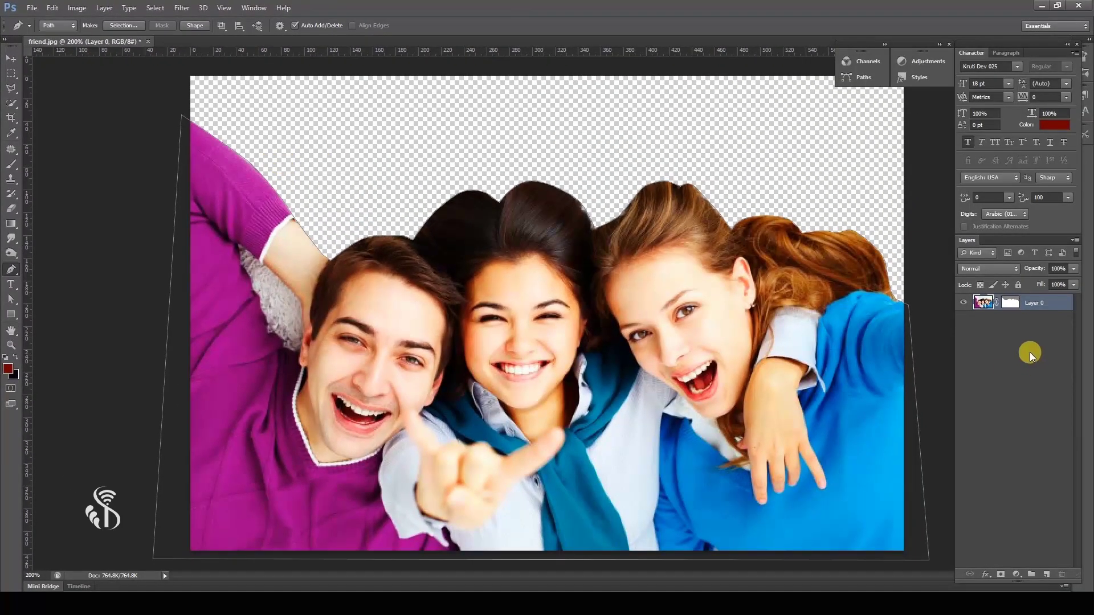
Delete the vector mask from Layer 0 and undo the deletion.
right_click(1011, 304)
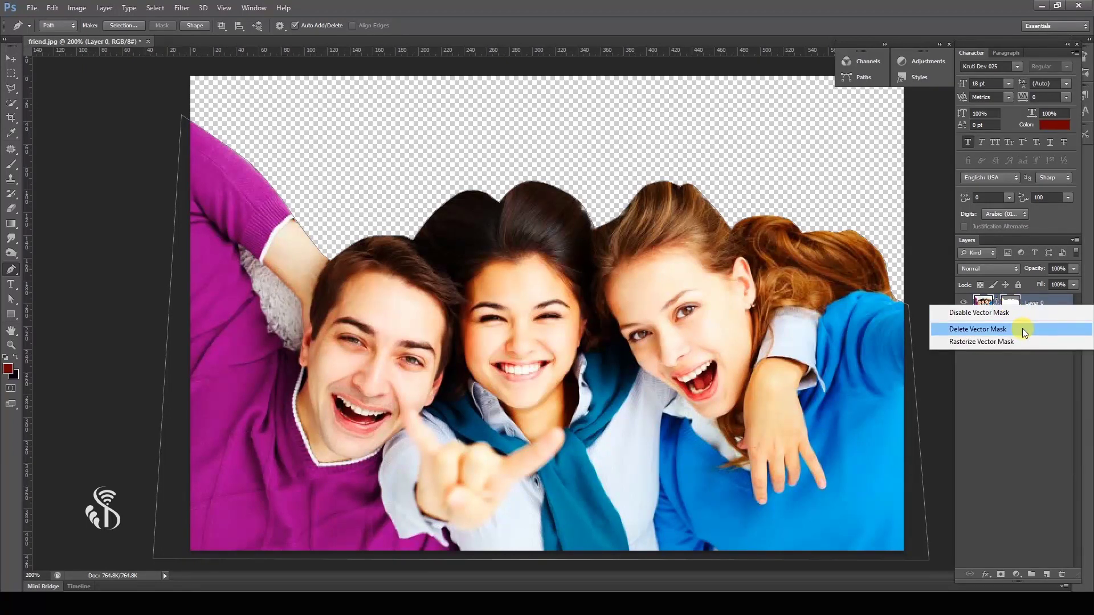
click(1022, 328)
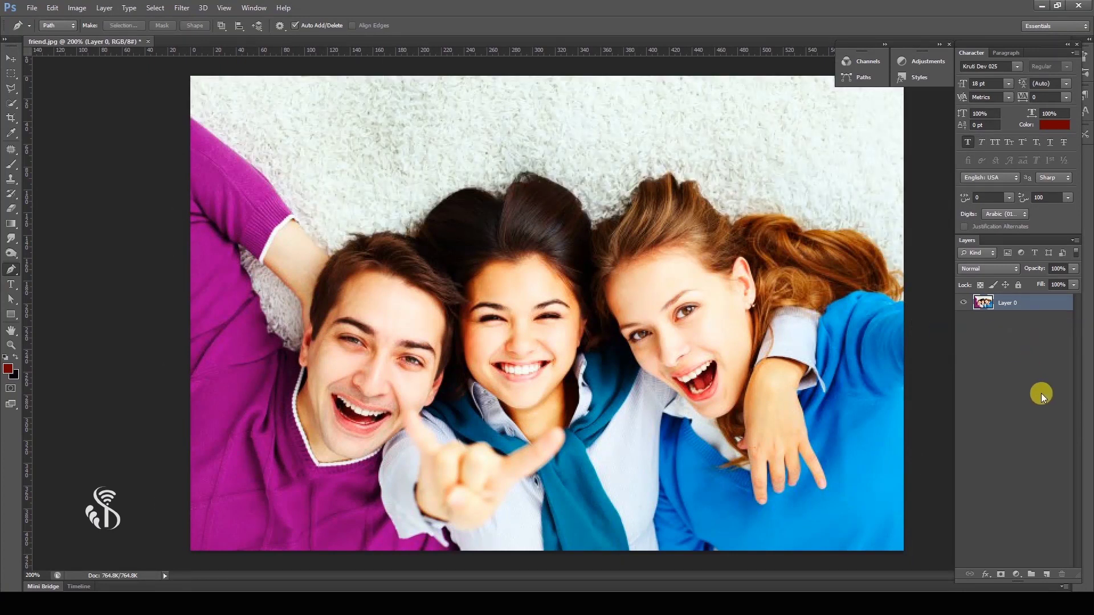
key(ctrl+z)
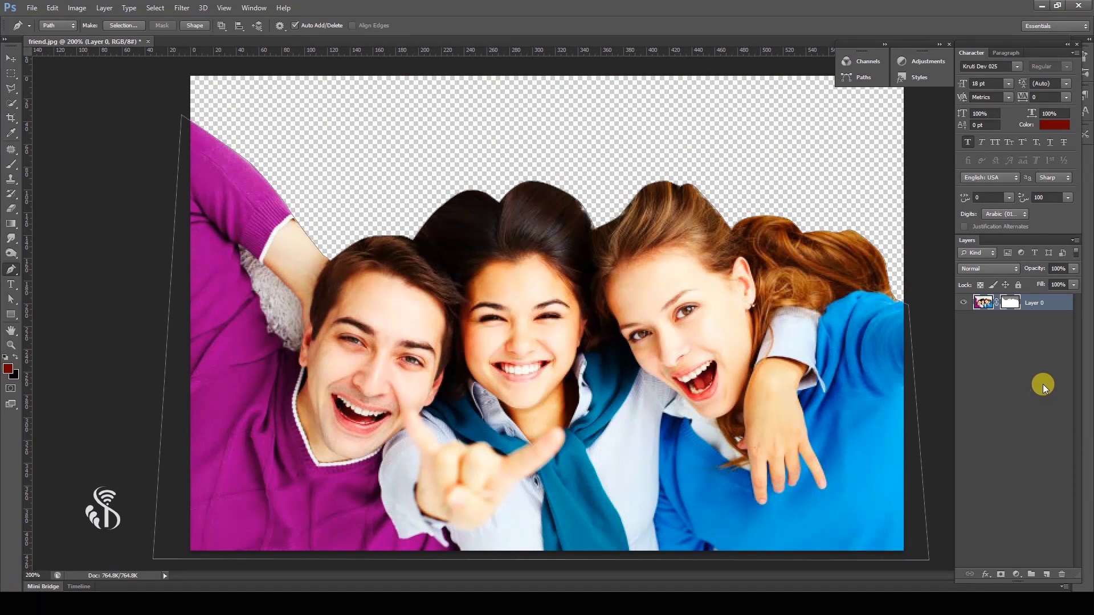
key(ctrl+z)
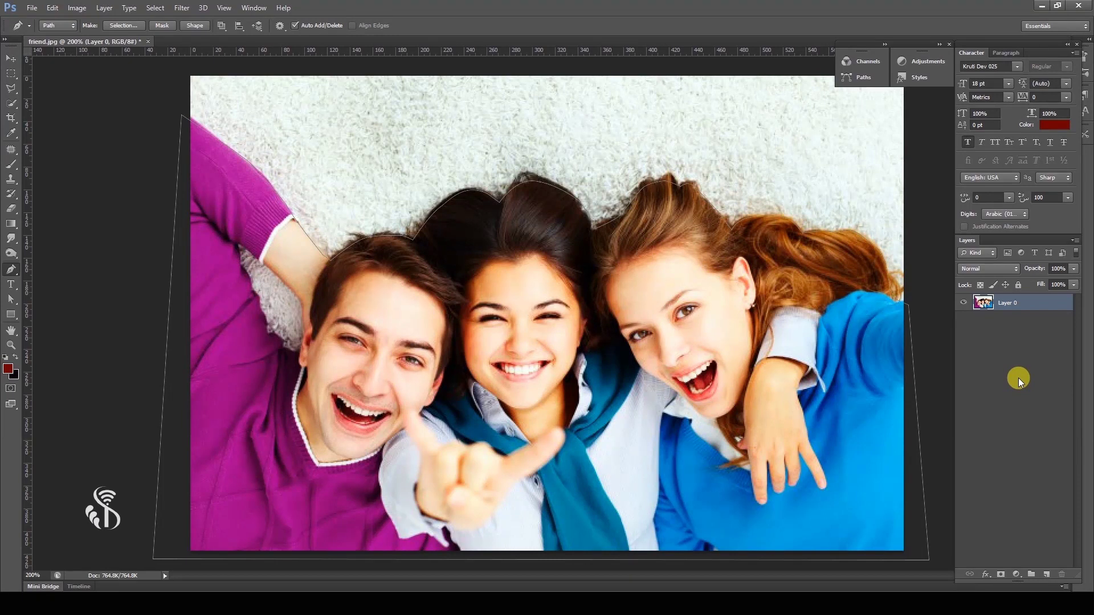
key(ctrl+z)
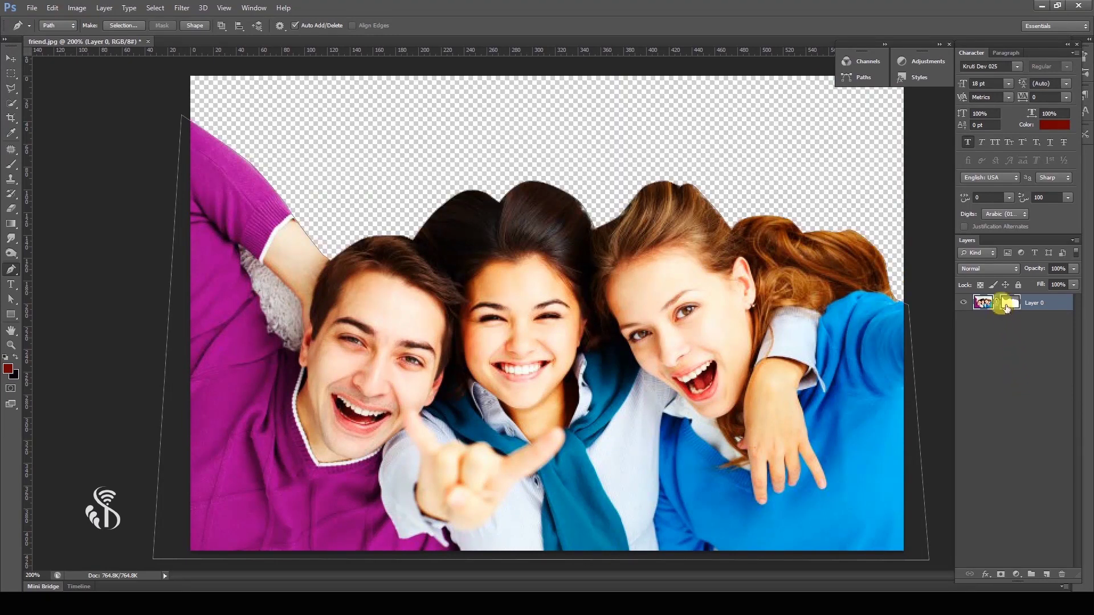
Activate the vector mask of Layer 0 and display the document's list of paths.
click(1009, 304)
click(1007, 300)
click(254, 7)
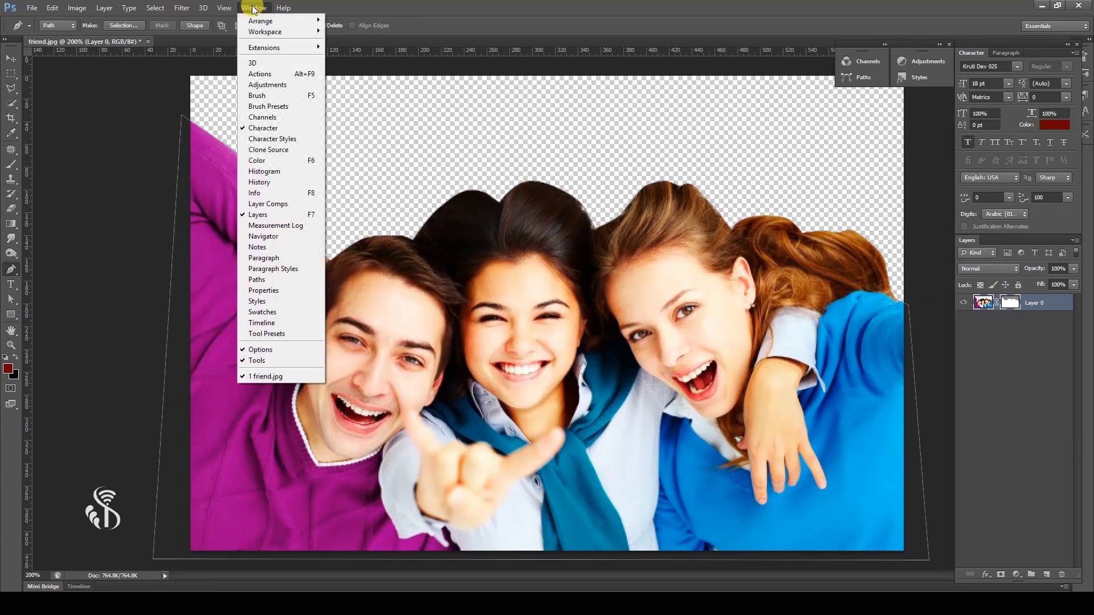
click(257, 280)
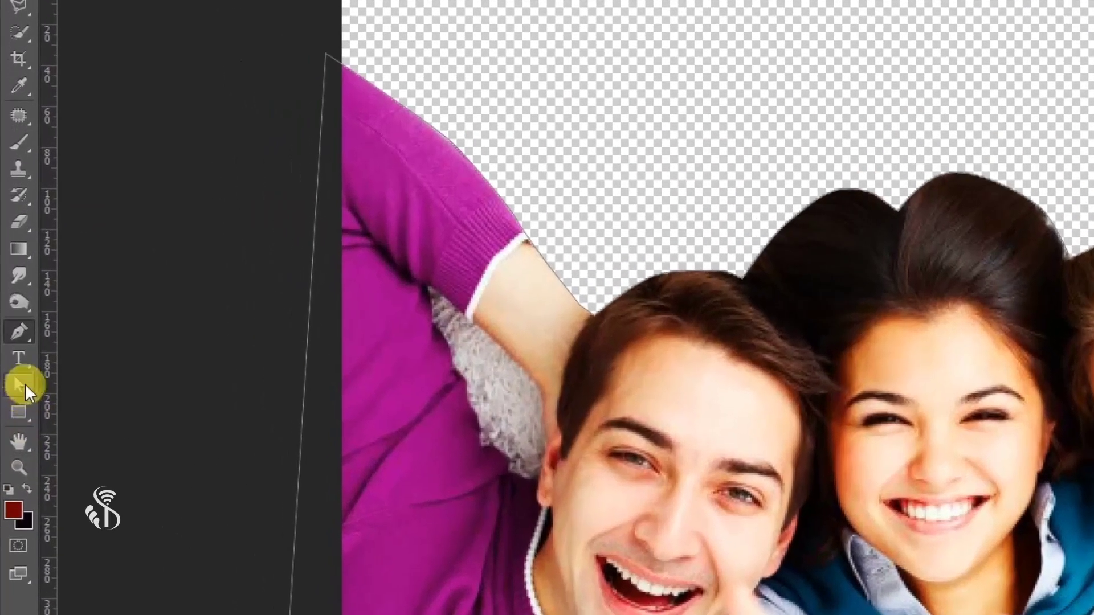
Select the mask path with Path Selection, and reshape its curve along the dark-haired woman's head with Direct Selection.
click(25, 384)
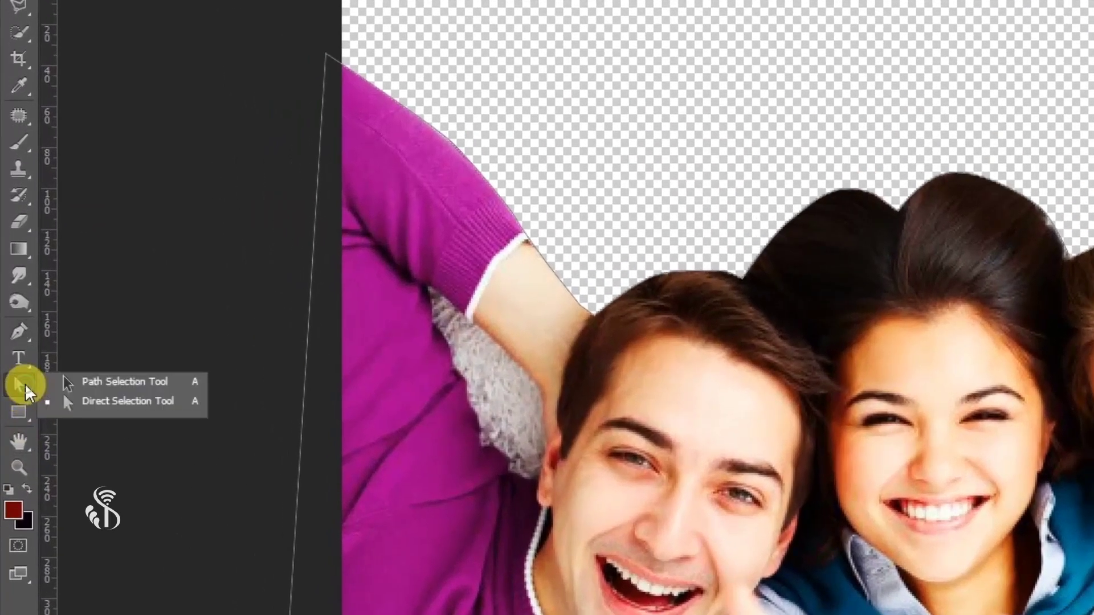
click(163, 385)
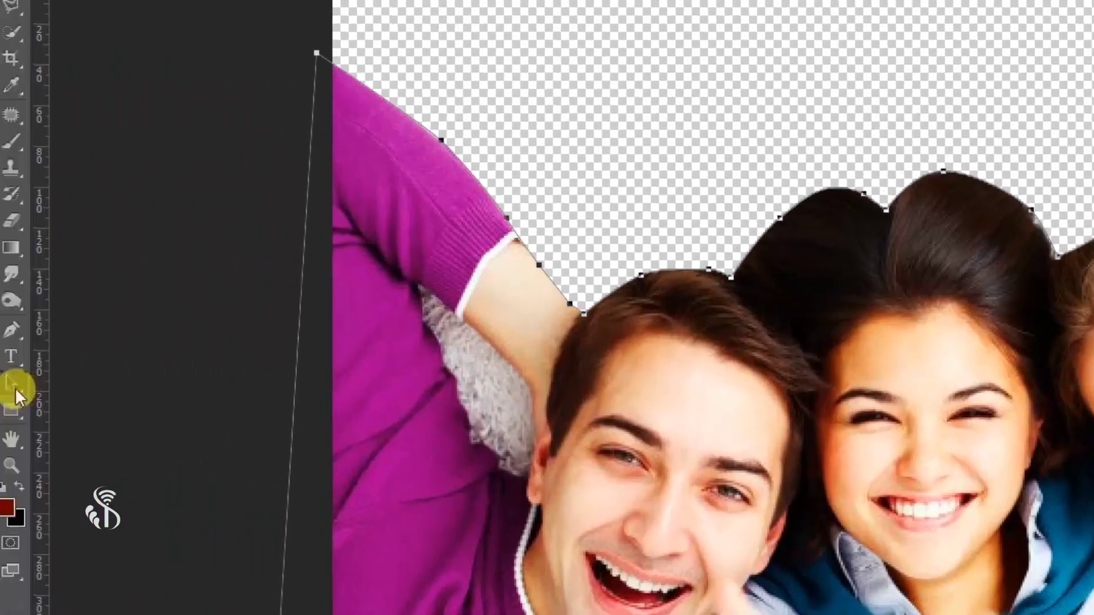
right_click(23, 392)
click(127, 400)
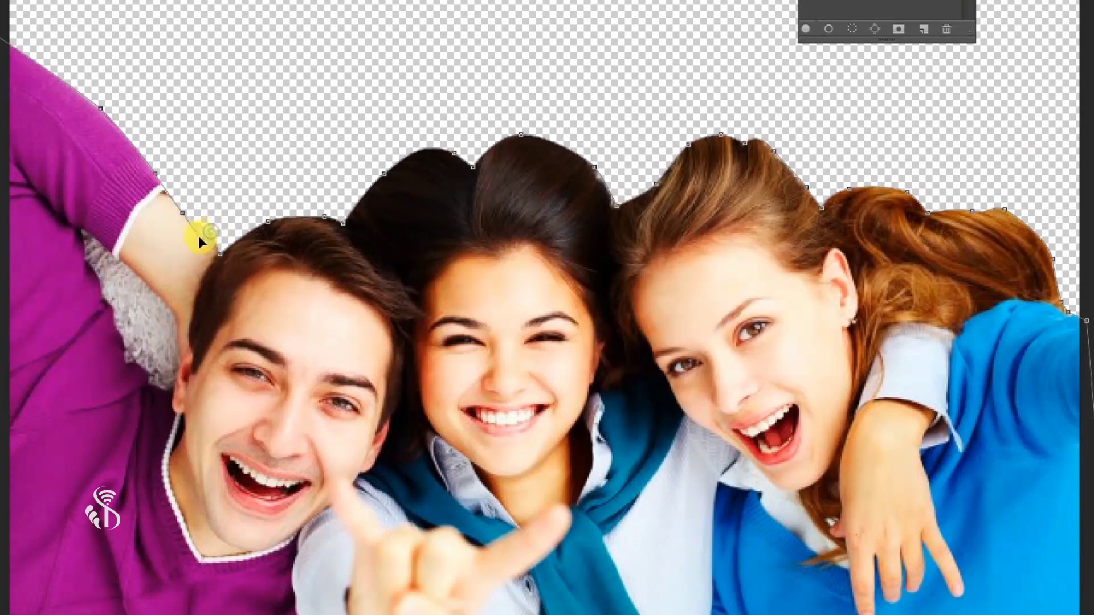
drag(360, 150, 380, 171)
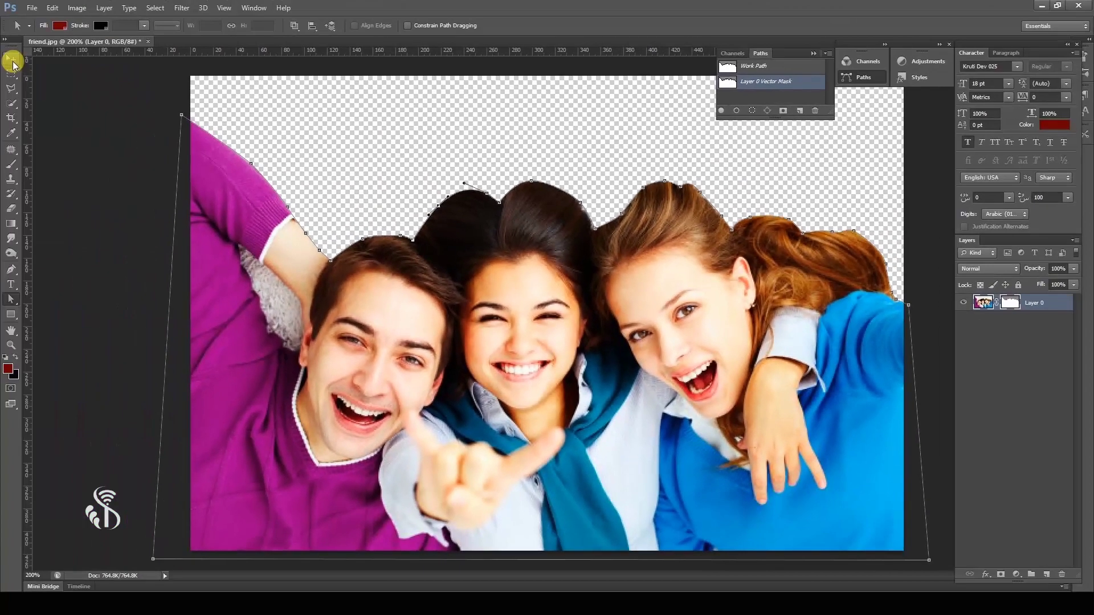
click(11, 59)
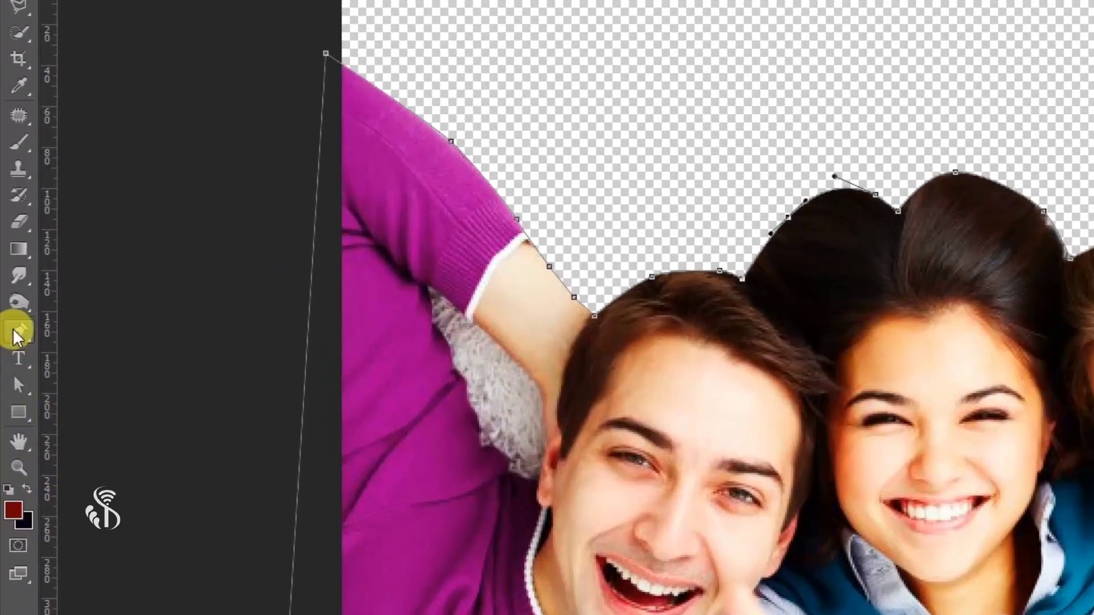
Cut the remaining rug gap between the man's raised arm and shoulder out of Layer 0's vector mask by tracing it with the Pen tool.
click(11, 269)
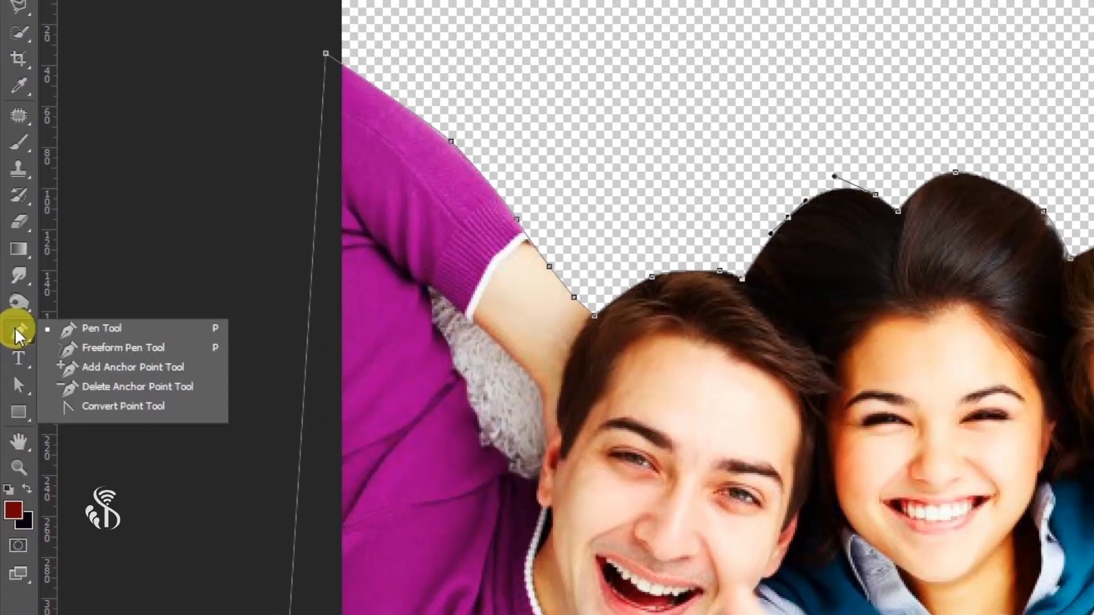
click(15, 327)
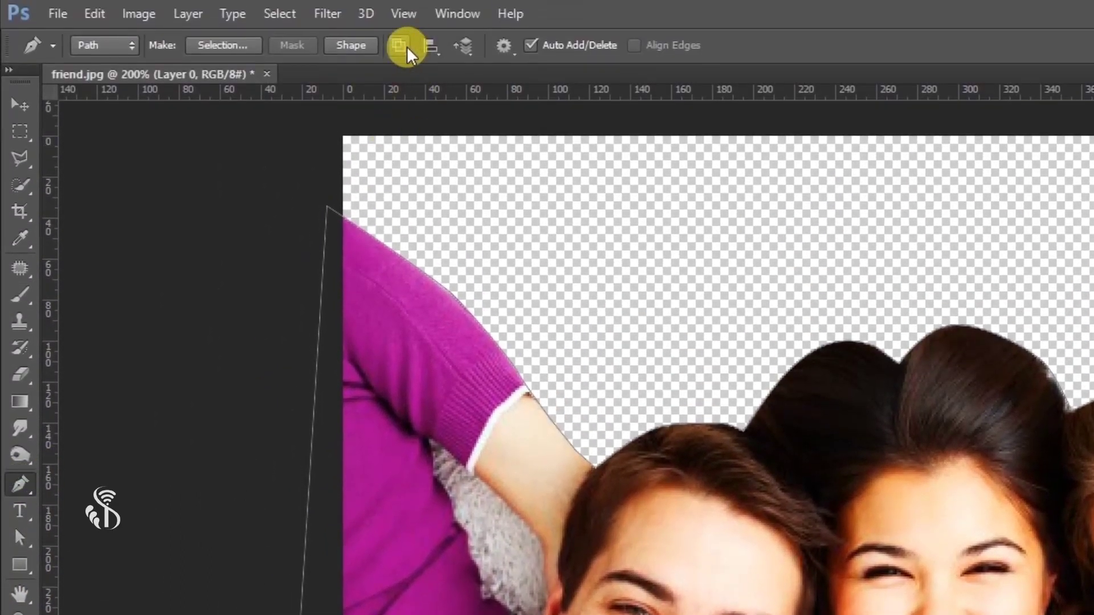
click(400, 45)
click(509, 150)
click(426, 438)
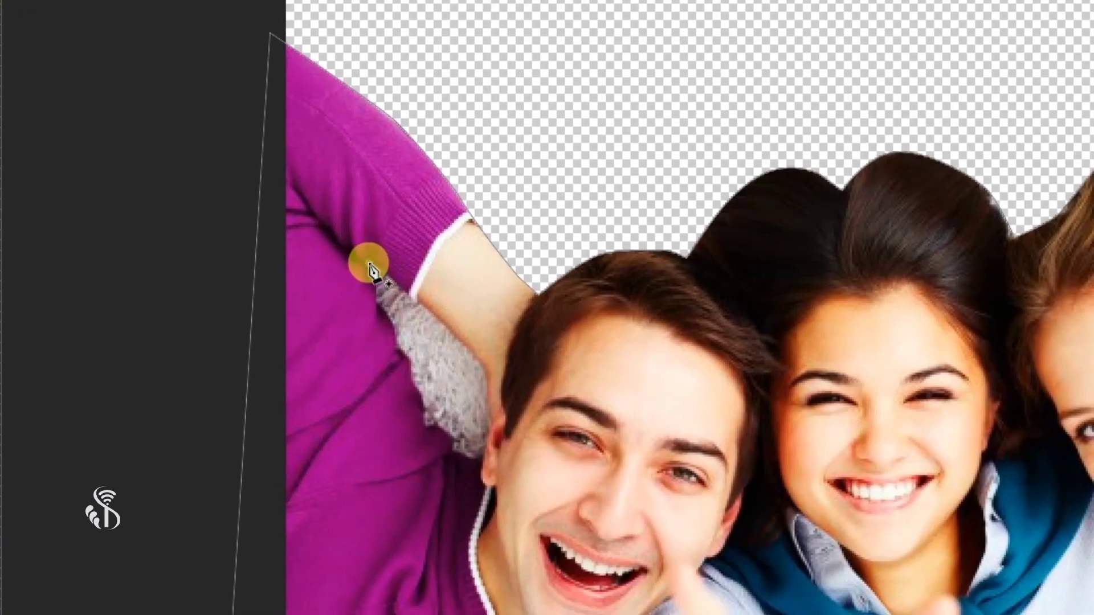
click(415, 297)
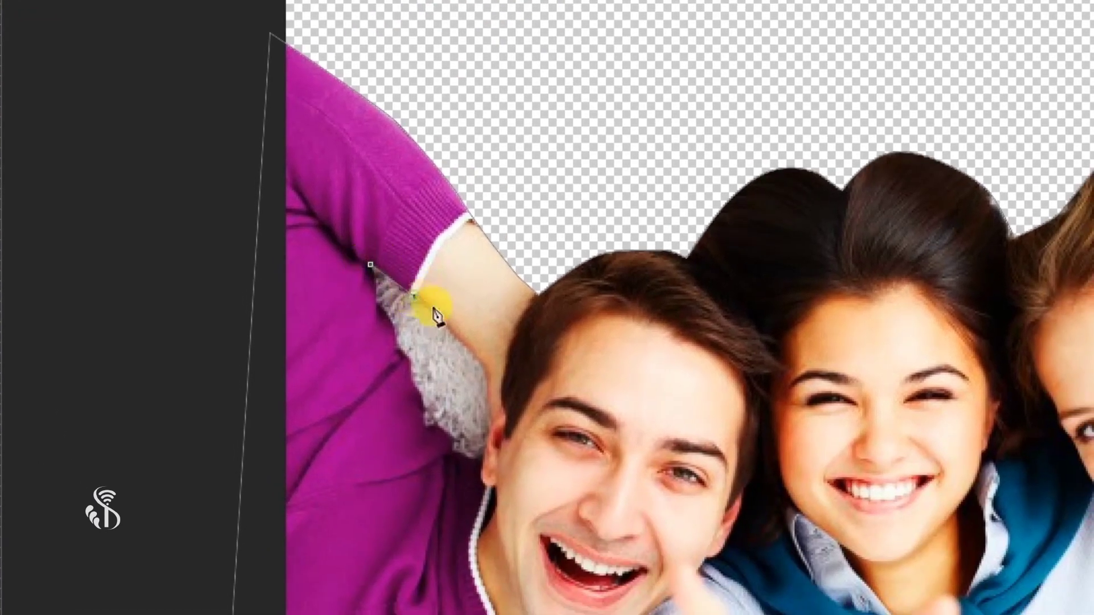
click(488, 404)
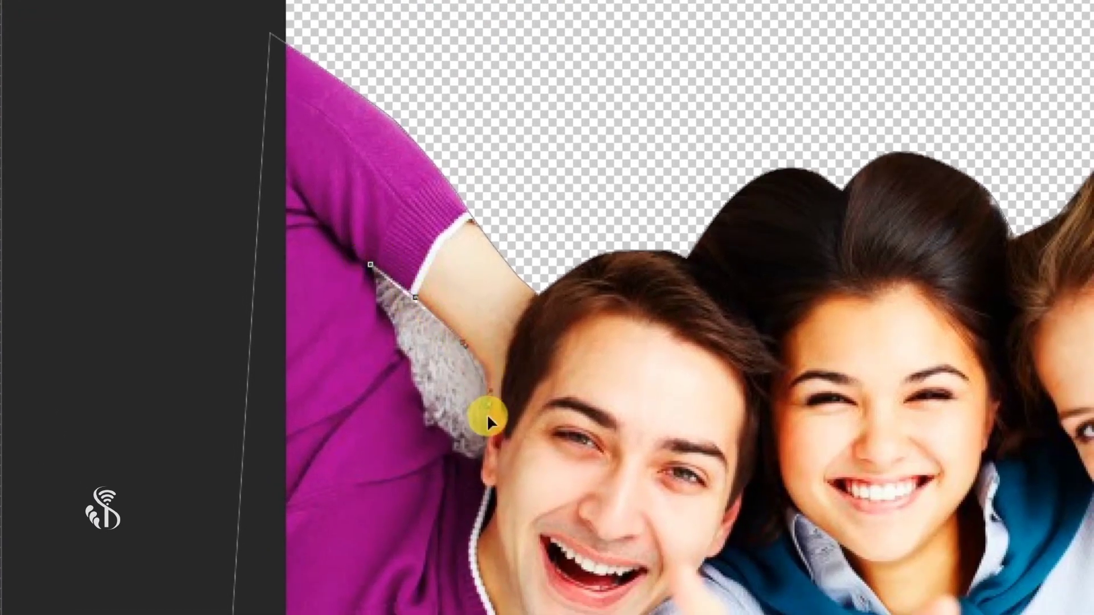
click(474, 458)
click(456, 453)
click(437, 428)
click(411, 391)
click(406, 363)
click(379, 323)
click(371, 286)
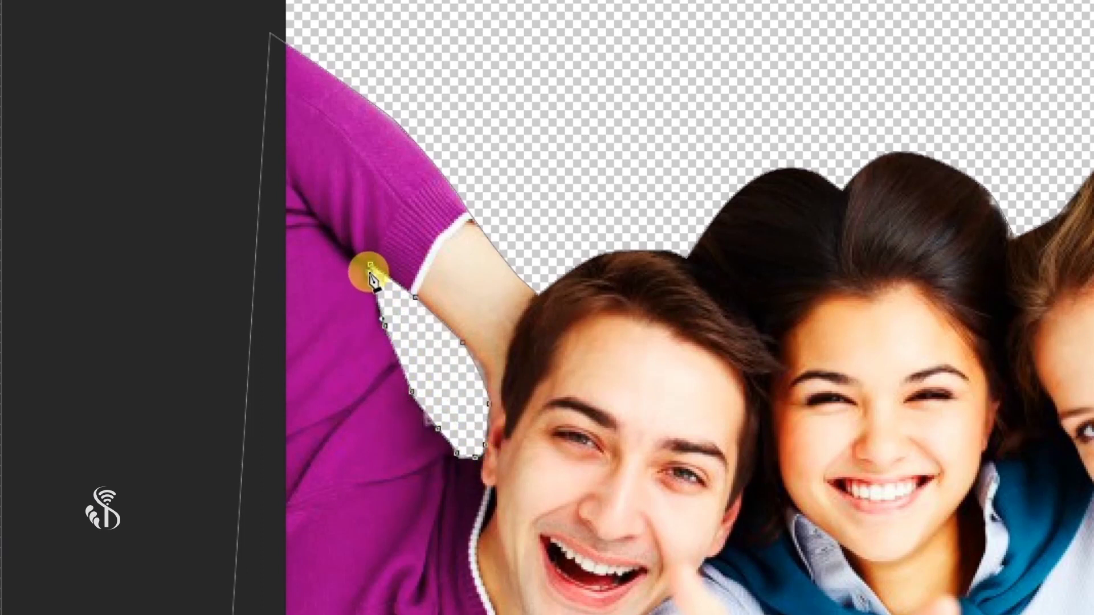
click(369, 266)
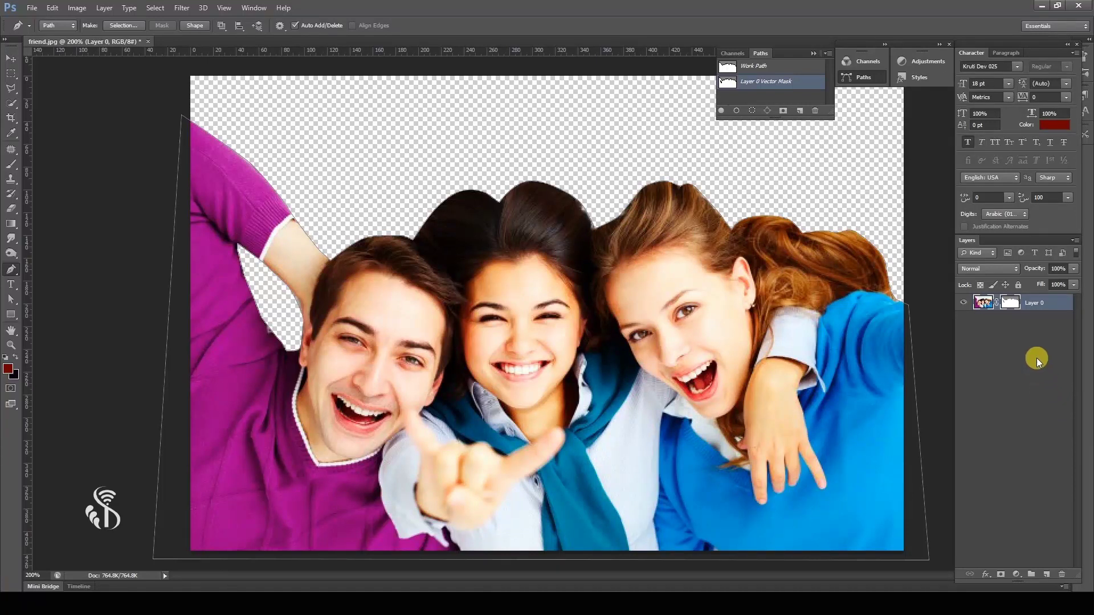
Load Layer 0's vector mask as a selection, and close the friend.jpg document.
ctrl+click(1012, 305)
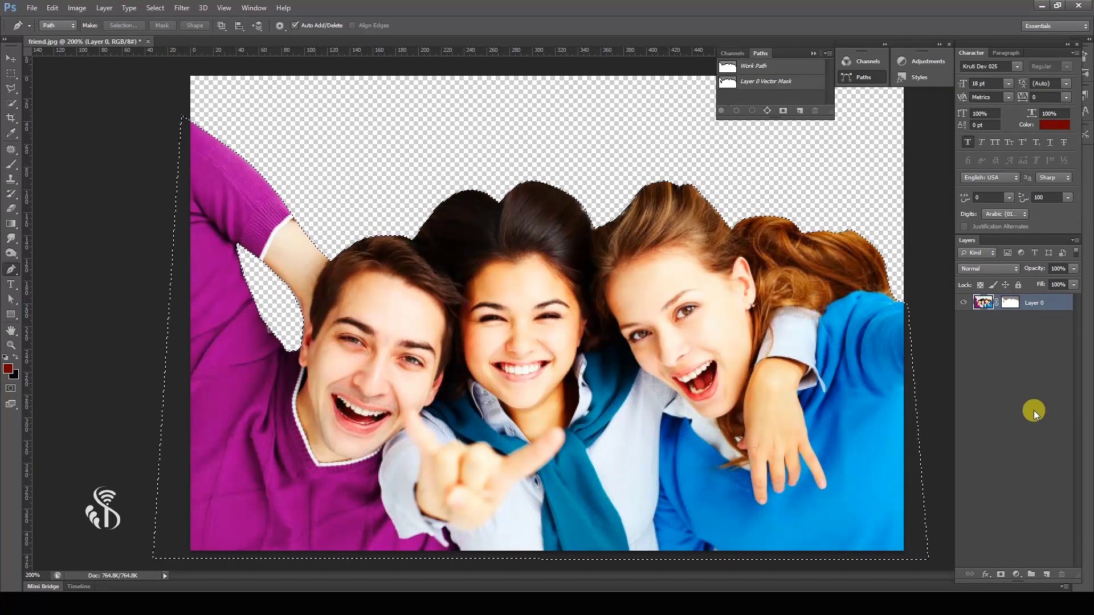
click(148, 41)
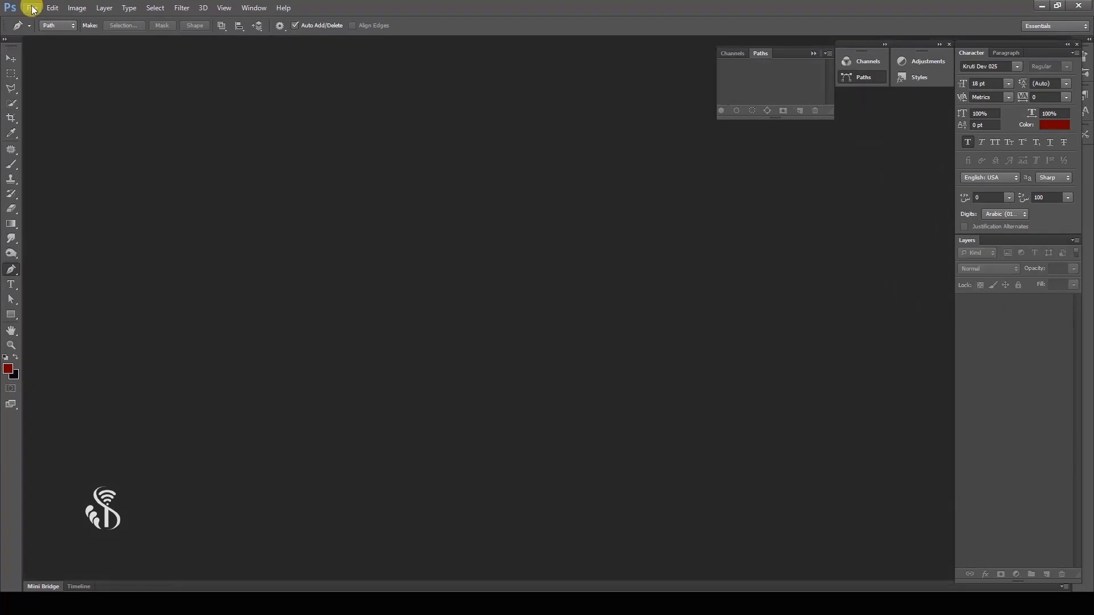
Open friend.jpg again from the 8.4.20 Mask (Vector mask) folder.
click(33, 9)
click(129, 31)
click(365, 183)
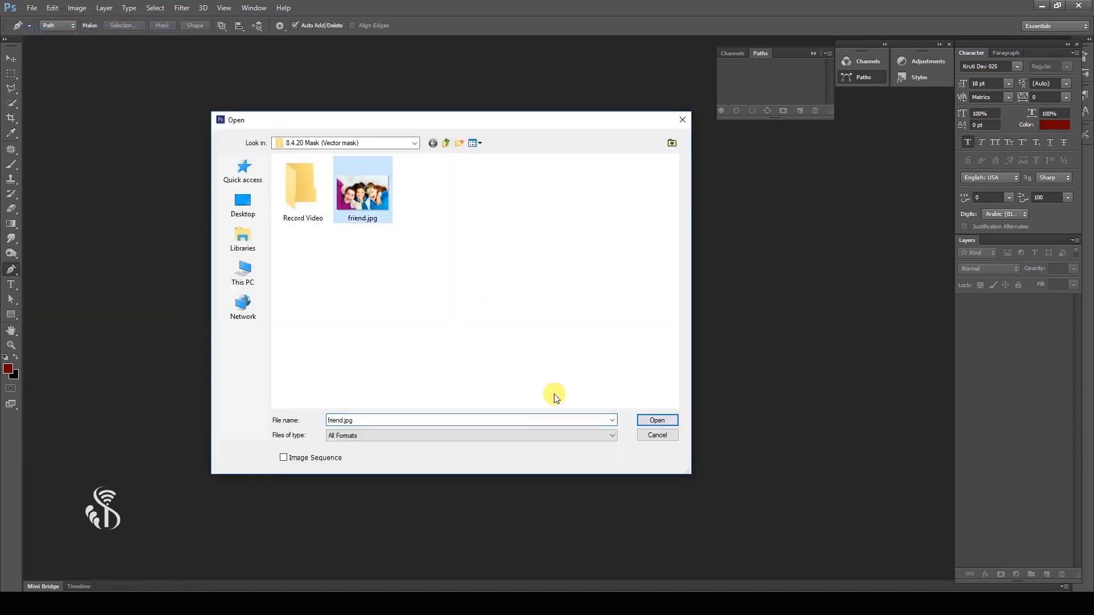
click(671, 422)
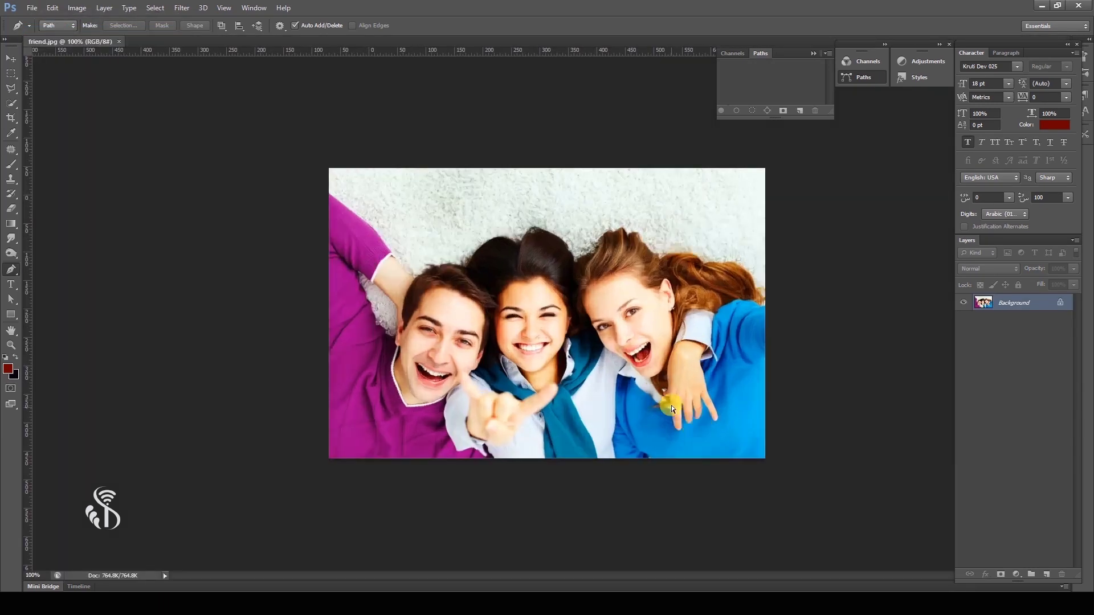
Draw a large heart across the three friends, reaching the image's bottom edge, using the Custom Shape tool in Path mode.
key(ctrl+0)
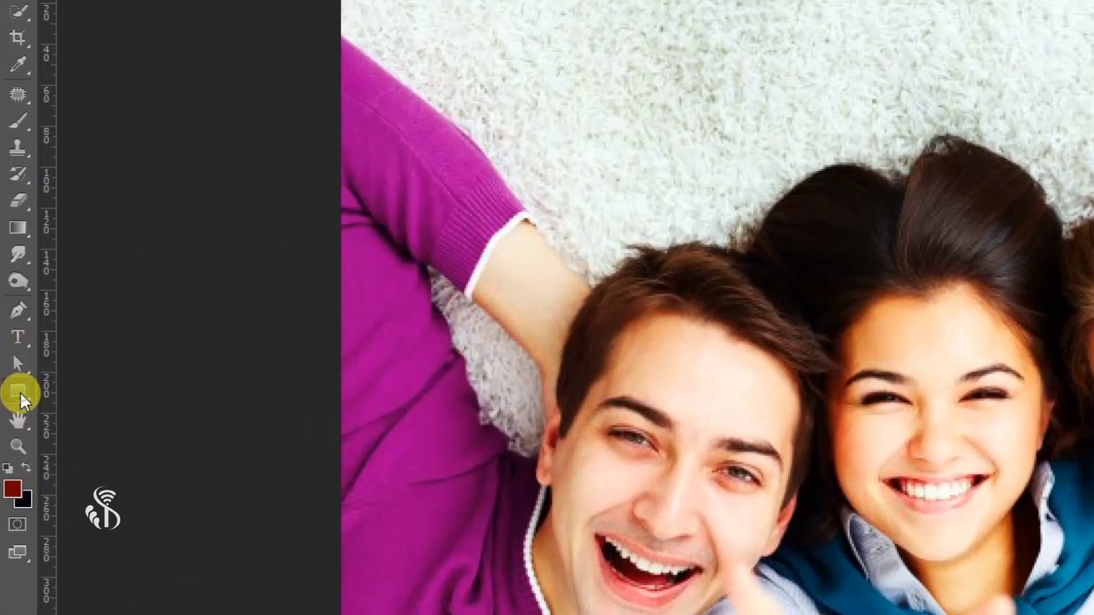
click(19, 392)
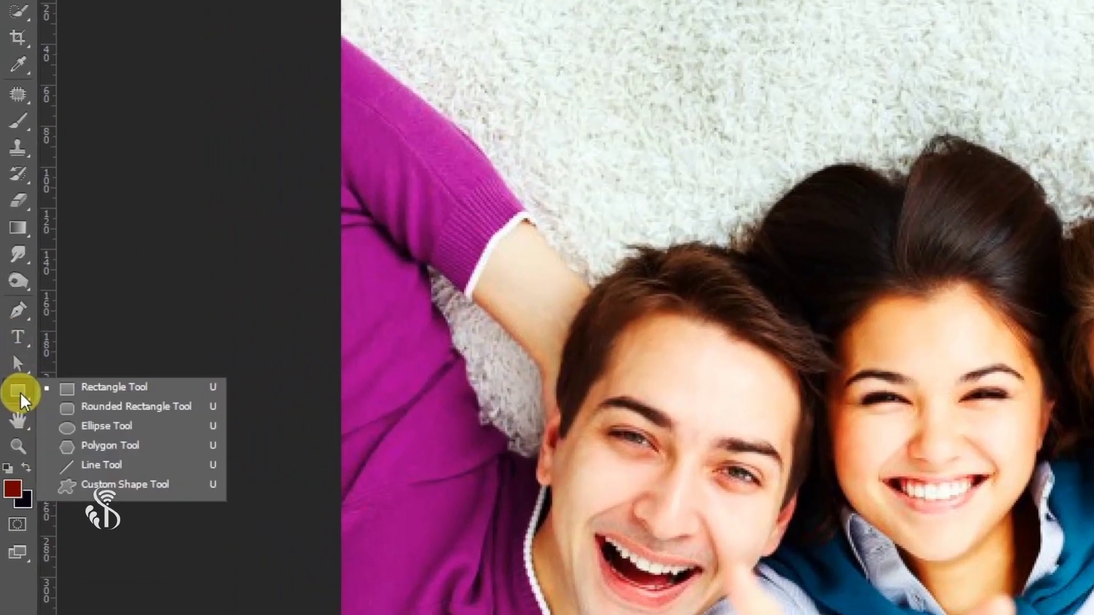
click(161, 491)
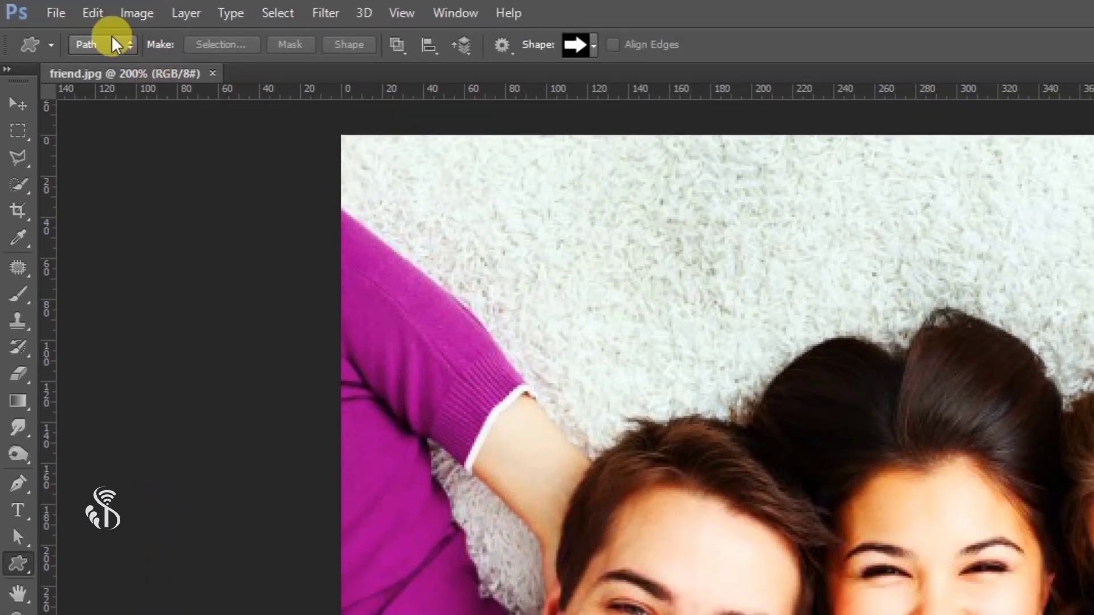
click(127, 44)
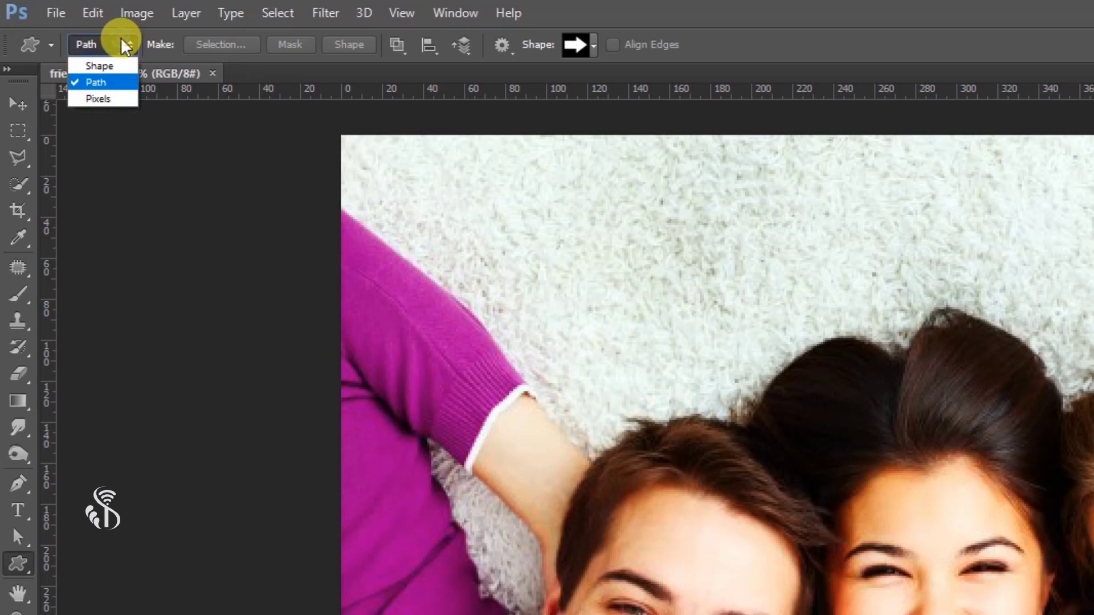
click(119, 81)
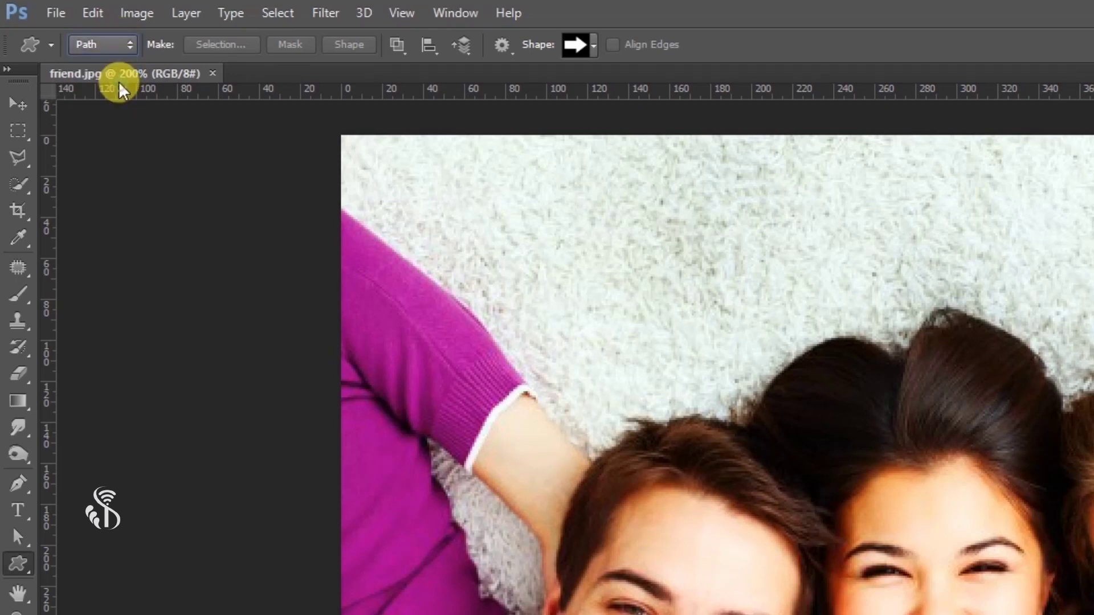
click(586, 50)
click(610, 122)
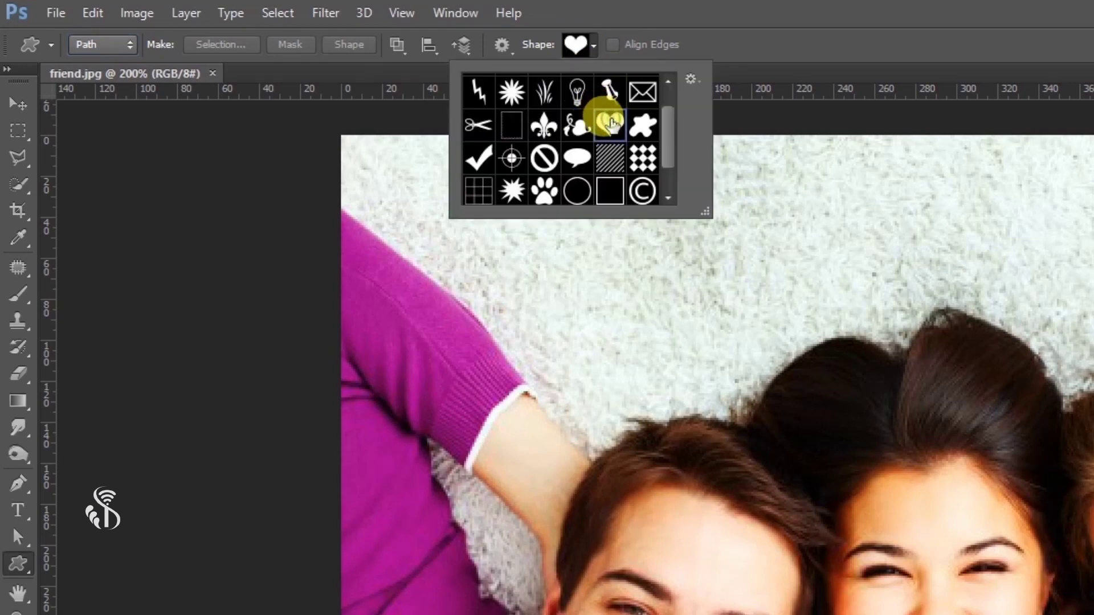
double_click(610, 124)
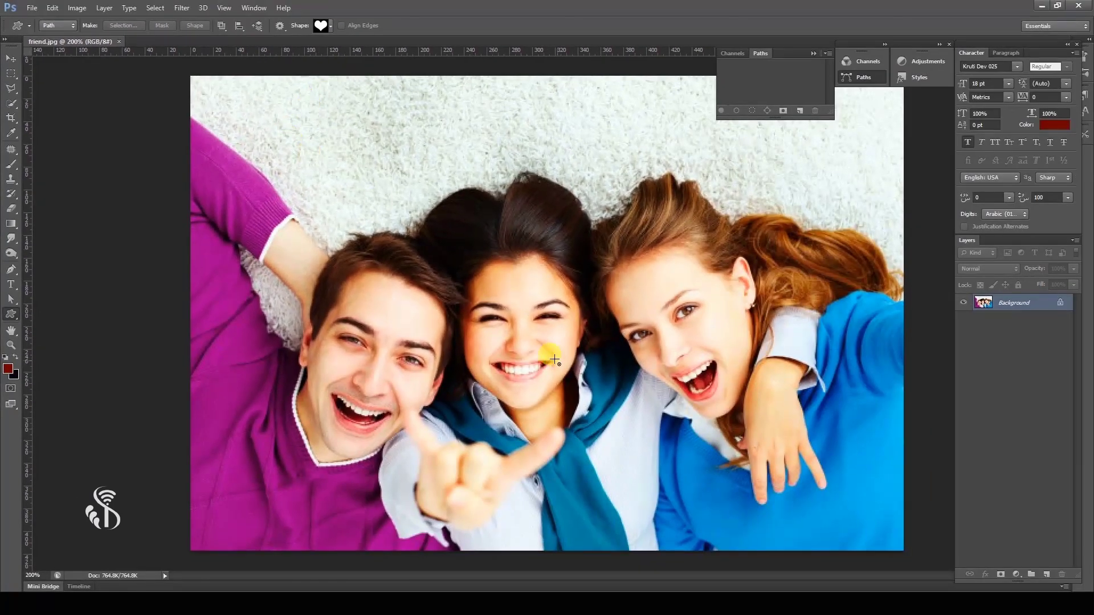
drag(504, 327, 800, 552)
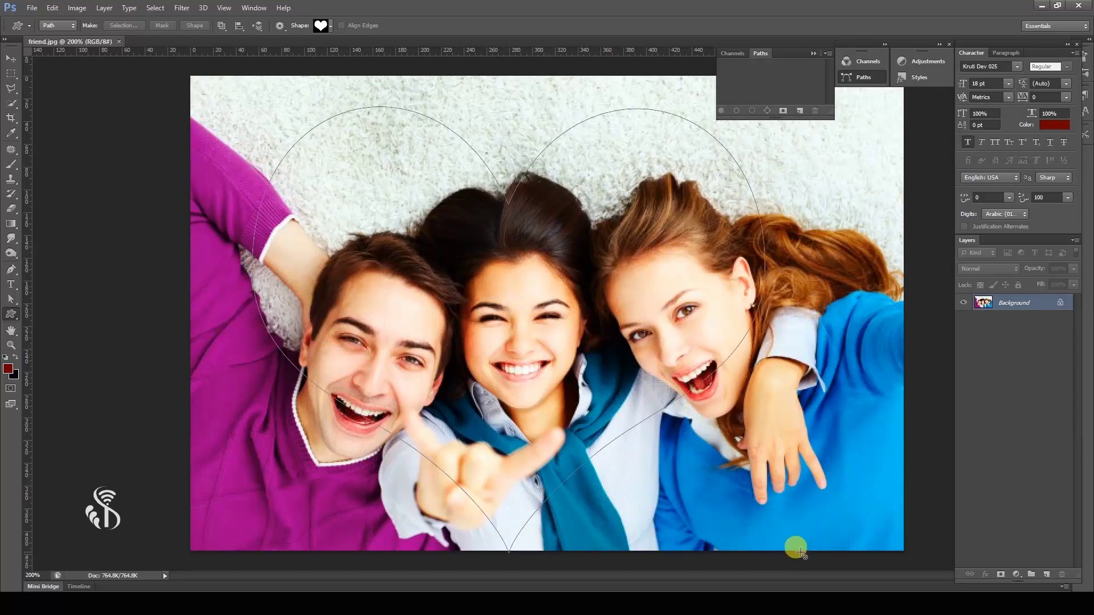
Add a vector mask from the heart path to a duplicate of the Background layer, with the original Background hidden.
key(ctrl+j)
click(963, 319)
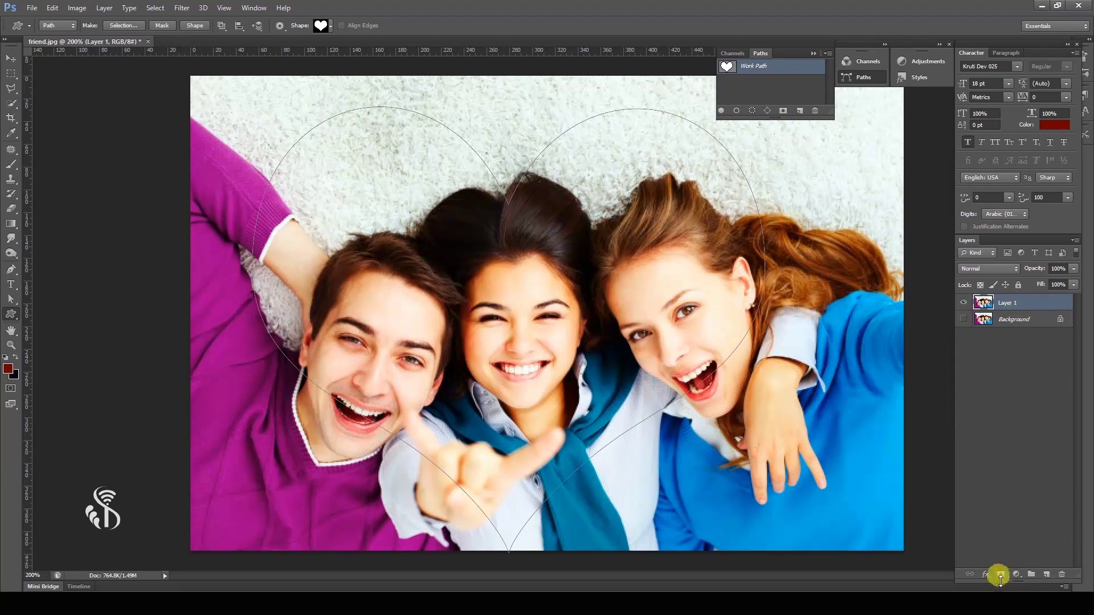
ctrl+click(1000, 575)
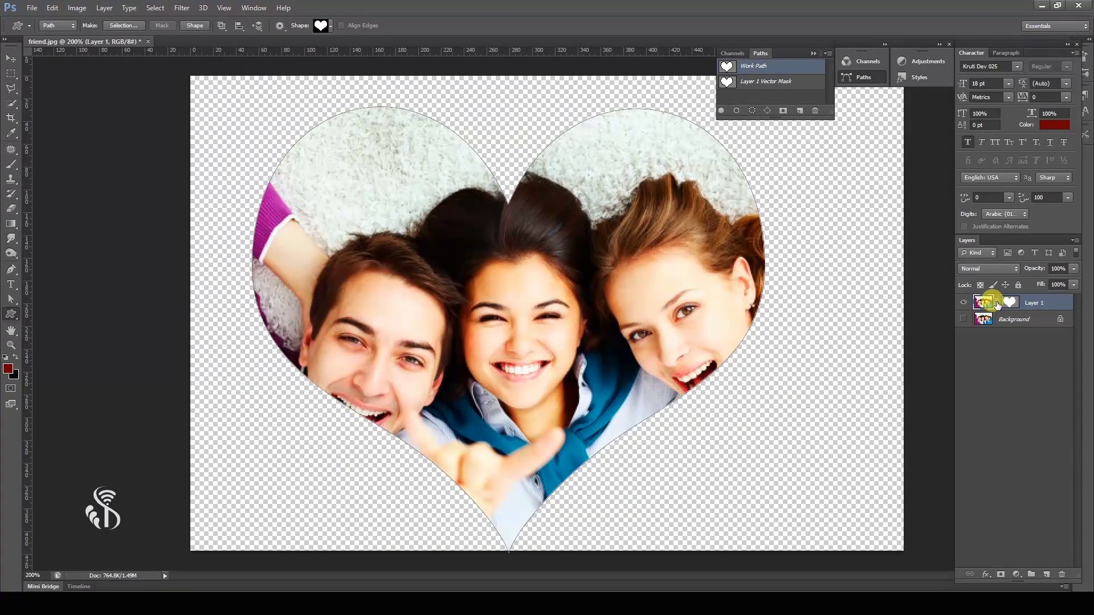
Unlink the vector mask from Layer 1, and move the photo slightly up and left inside the fixed heart mask.
click(10, 58)
mouse_move(493, 300)
mouse_down()
mouse_move(516, 302)
mouse_move(511, 275)
mouse_move(494, 288)
mouse_up()
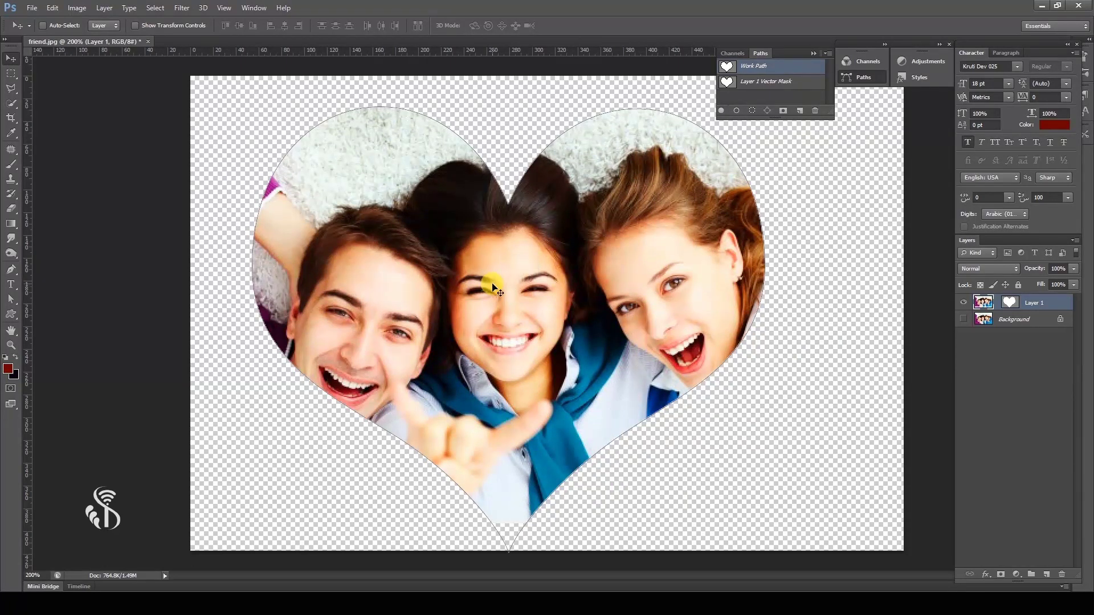